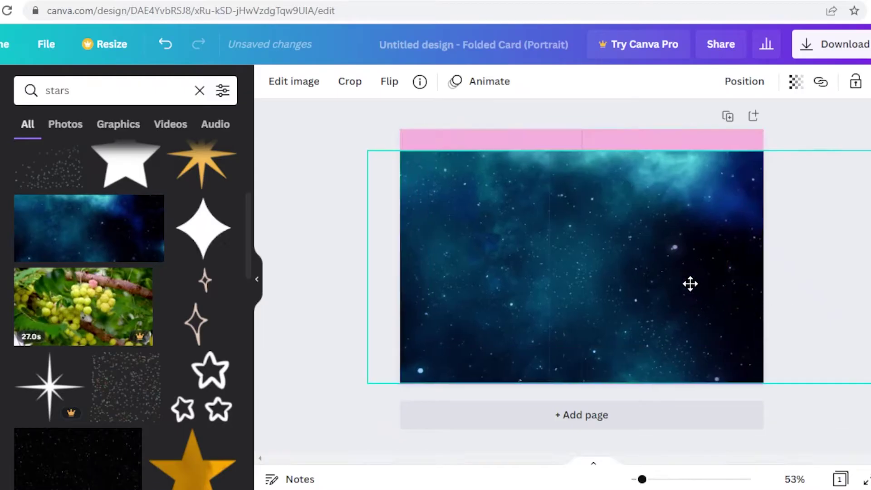
Enlarge and reposition the starry sky image so that it covers the whole card page.
{"action": "left_click_drag", "start_coordinate": [865, 362], "coordinate": [865, 377]}
{"action": "left_click_drag", "start_coordinate": [683, 324], "coordinate": [533, 317]}
{"action": "left_click_drag", "start_coordinate": [775, 377], "coordinate": [803, 386]}
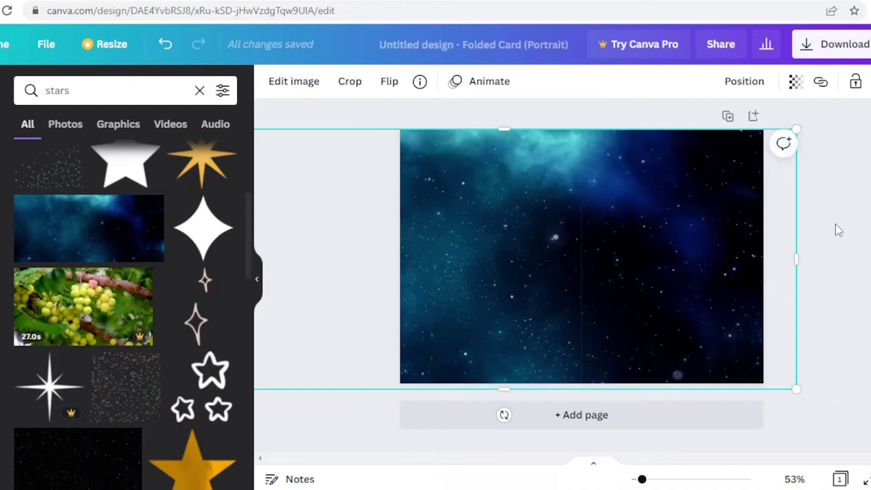
{"action": "left_click", "coordinate": [835, 224]}
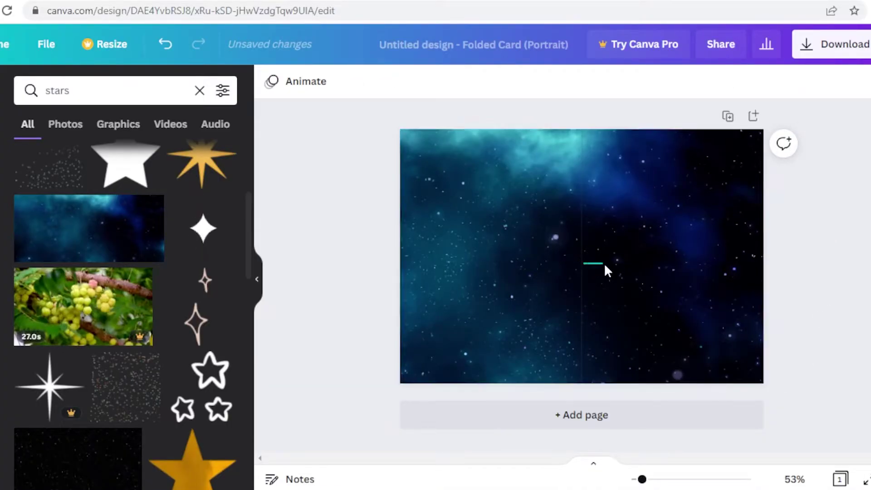
Set the starry sky image as the page background and lock it in place.
{"action": "left_click", "coordinate": [634, 214]}
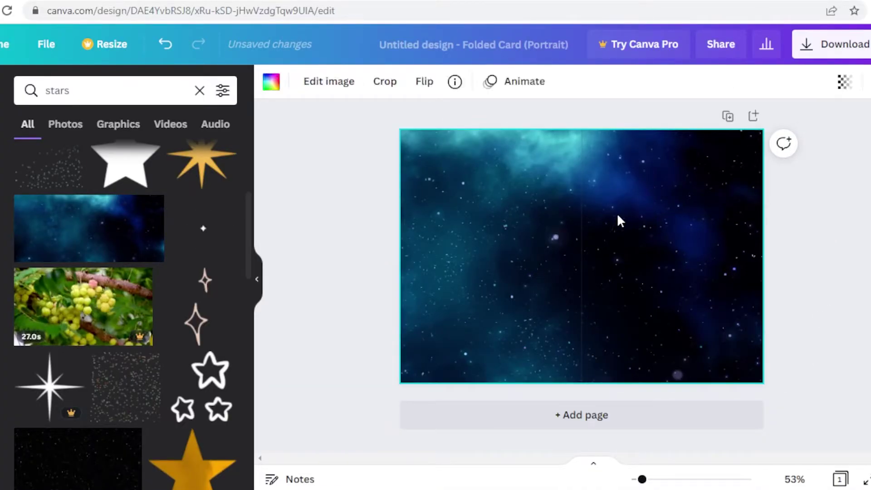
{"action": "left_click_drag", "start_coordinate": [549, 236], "coordinate": [689, 167]}
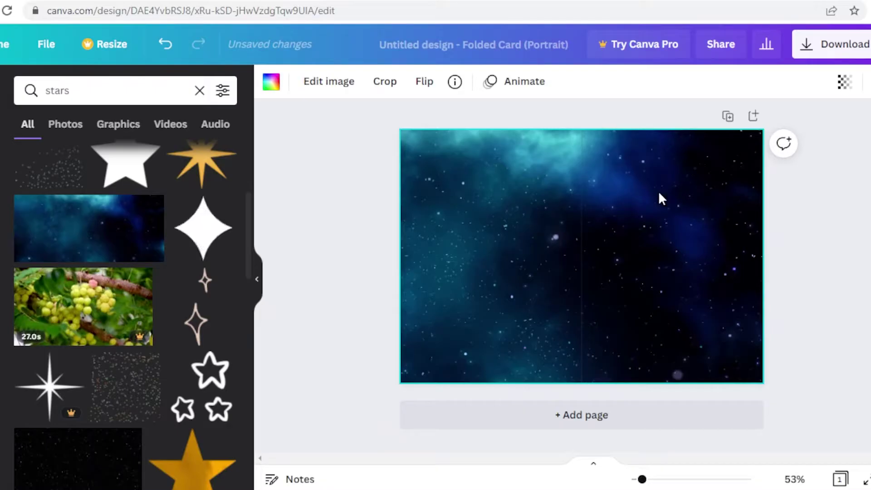
{"action": "left_click", "coordinate": [721, 228]}
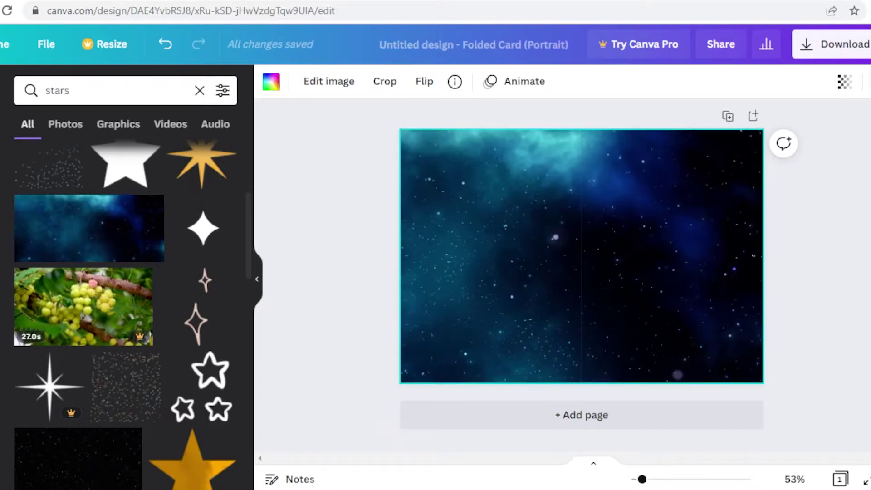
{"action": "left_click", "coordinate": [870, 82]}
{"action": "left_click", "coordinate": [842, 226]}
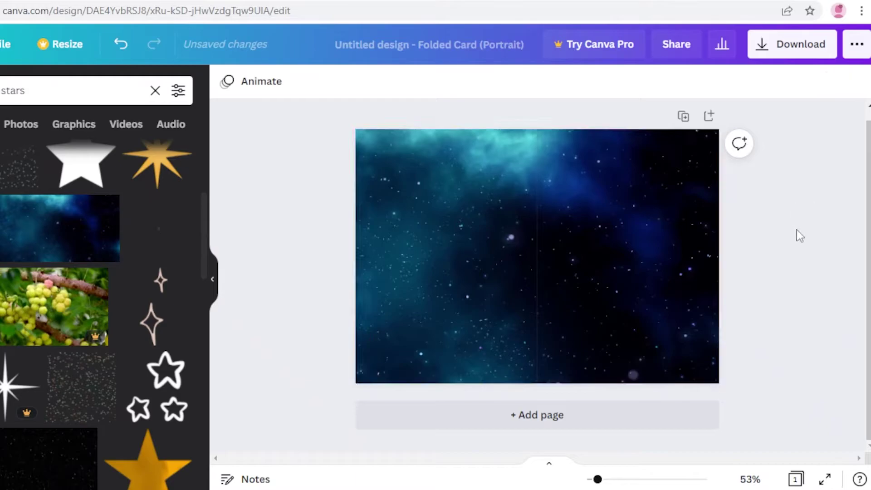
{"action": "left_click", "coordinate": [623, 234]}
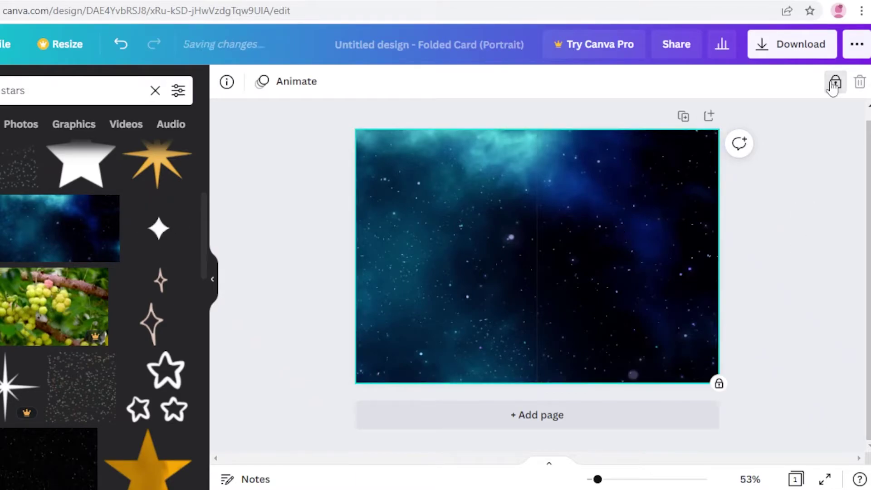
{"action": "key", "text": "Escape"}
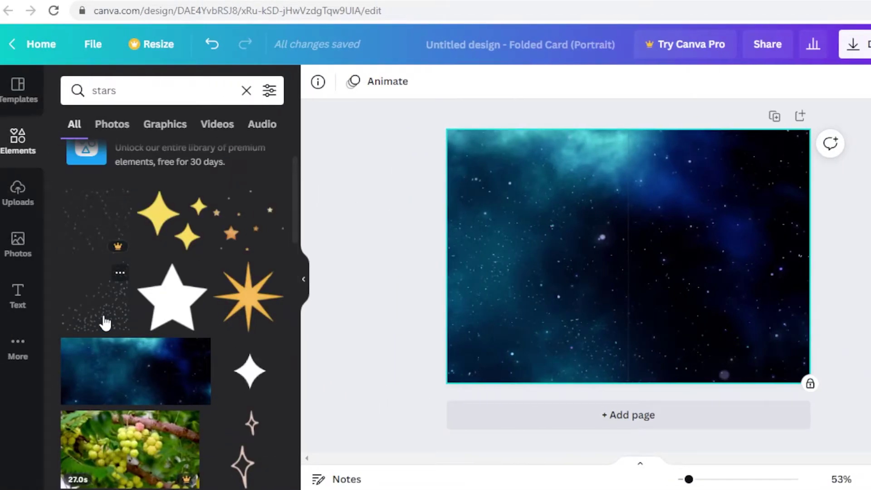
{"action": "left_click", "coordinate": [104, 323]}
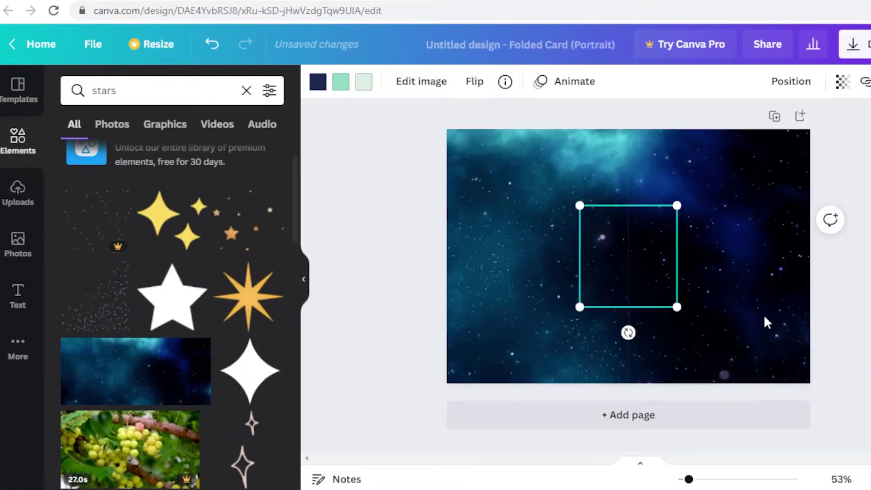
{"action": "left_click_drag", "start_coordinate": [641, 280], "coordinate": [724, 249]}
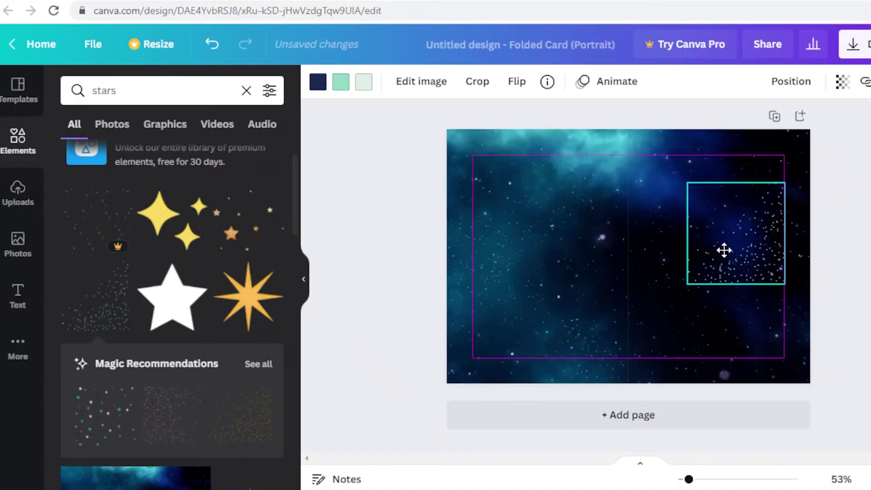
{"action": "left_click_drag", "start_coordinate": [779, 282], "coordinate": [771, 240]}
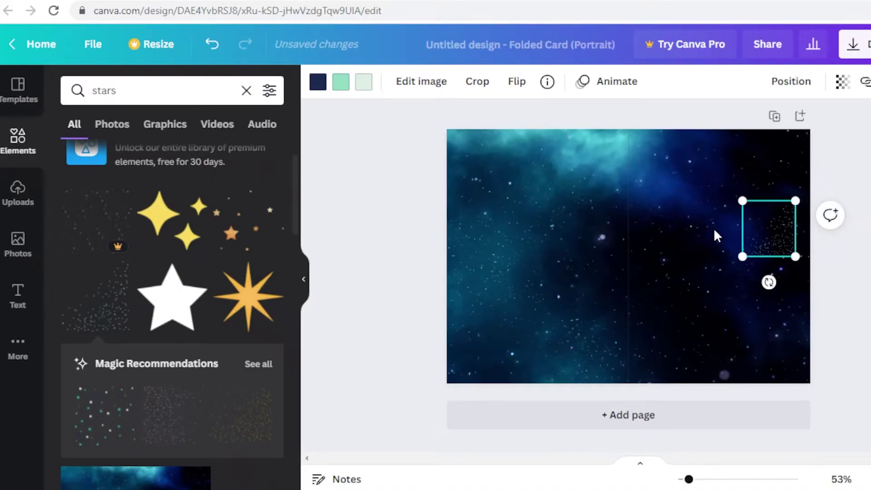
{"action": "key", "text": "Delete"}
Search the elements for "paint gradient" and limit the results to graphics.
{"action": "left_click", "coordinate": [194, 91]}
{"action": "left_click", "coordinate": [245, 91]}
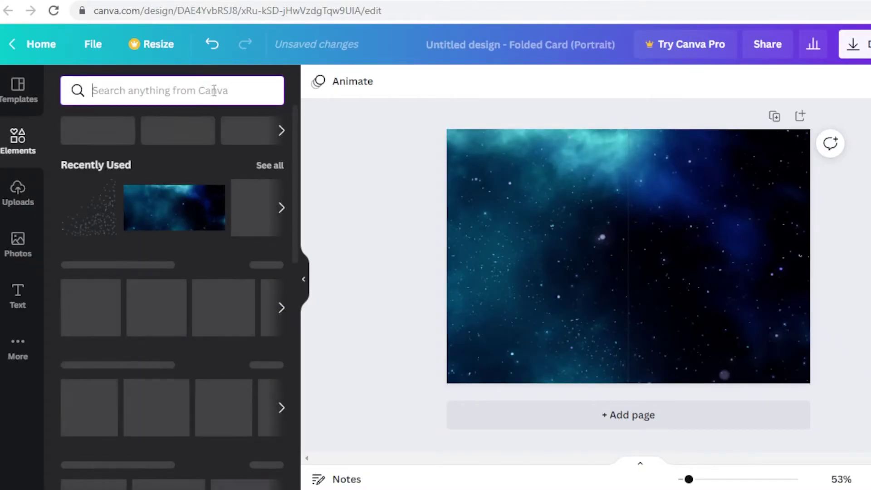
{"action": "type", "text": "paint gradie"}
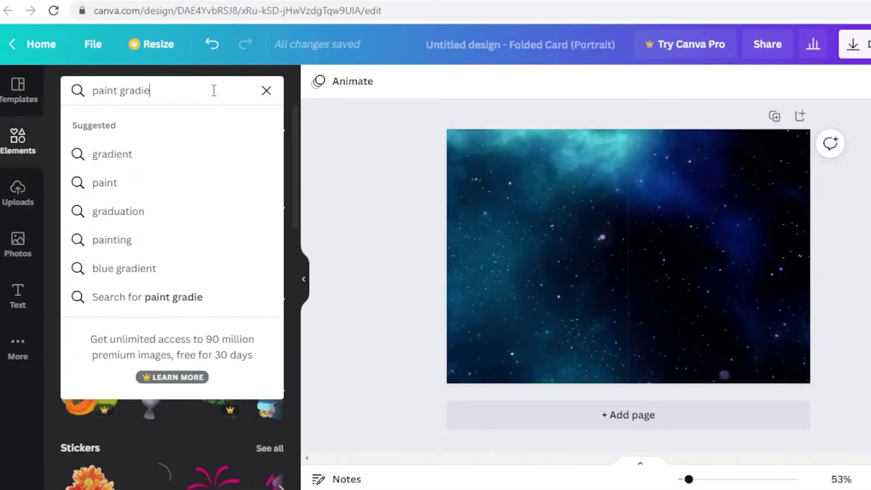
{"action": "type", "text": "nt"}
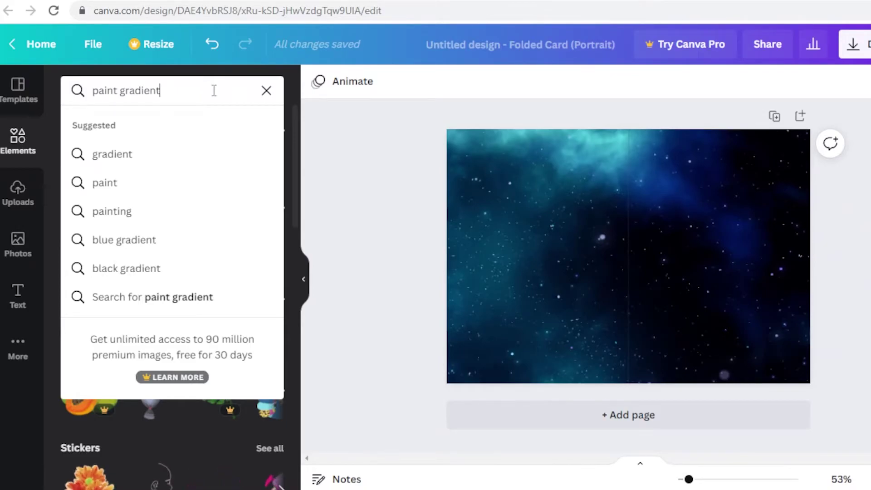
{"action": "key", "text": "Return"}
{"action": "left_click", "coordinate": [158, 141]}
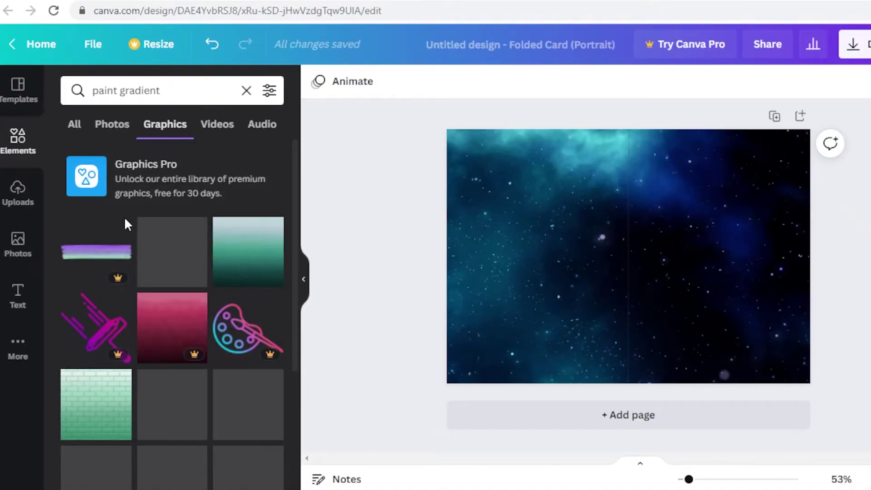
Try the green gradient graphic on the card and replace it with the recommended blue gradient.
{"action": "left_click", "coordinate": [268, 247]}
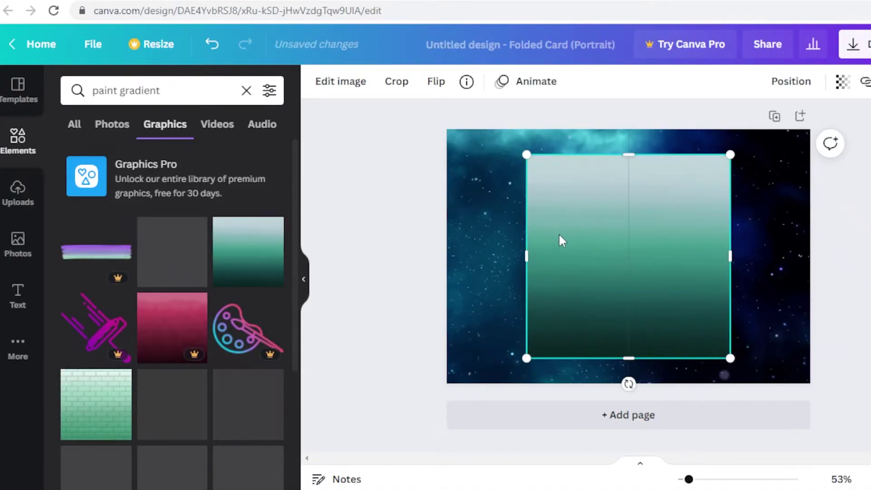
{"action": "left_click_drag", "start_coordinate": [585, 230], "coordinate": [658, 251]}
{"action": "left_click_drag", "start_coordinate": [675, 373], "coordinate": [761, 223]}
{"action": "left_click", "coordinate": [263, 347]}
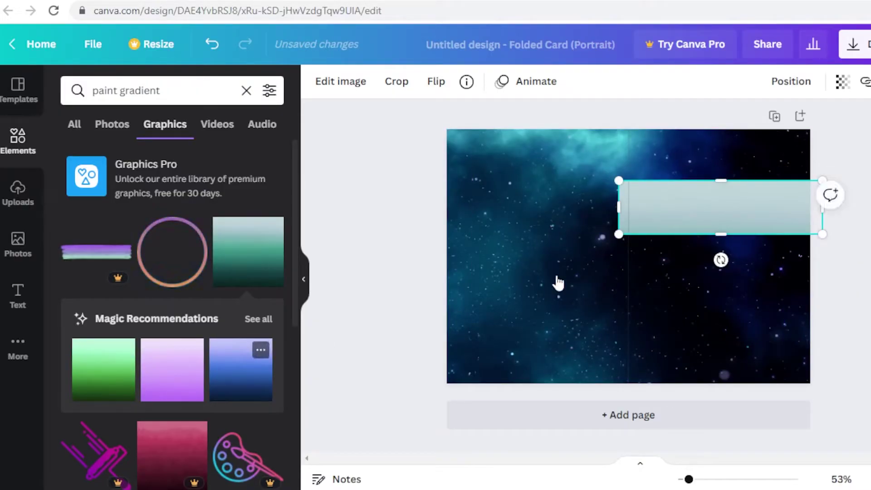
{"action": "left_click", "coordinate": [775, 204]}
{"action": "key", "text": "Delete"}
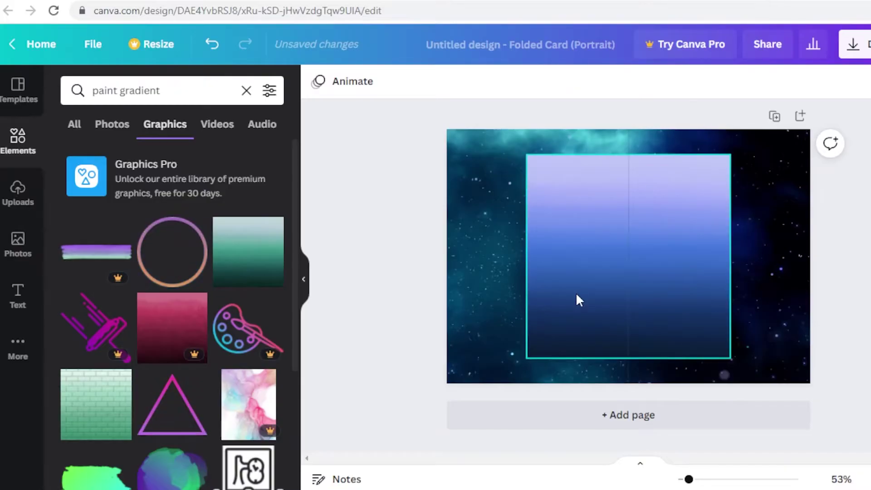
Shrink and crop the blue gradient into a wide rectangle about 3.4 wide in the upper part of the card's right half.
{"action": "left_click_drag", "start_coordinate": [674, 273], "coordinate": [706, 266]}
{"action": "left_click_drag", "start_coordinate": [701, 145], "coordinate": [673, 278]}
{"action": "left_click_drag", "start_coordinate": [598, 347], "coordinate": [676, 319]}
{"action": "left_click_drag", "start_coordinate": [740, 279], "coordinate": [741, 257]}
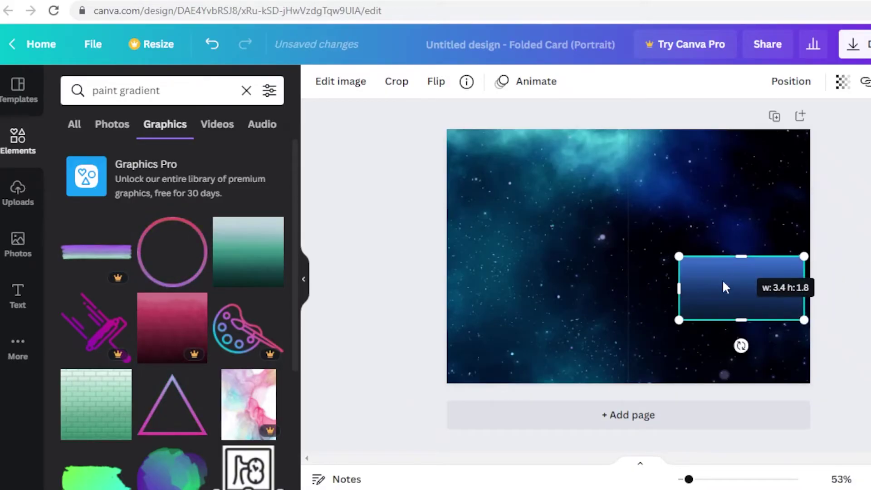
{"action": "left_click_drag", "start_coordinate": [741, 320], "coordinate": [739, 302]}
{"action": "left_click_drag", "start_coordinate": [728, 271], "coordinate": [717, 201]}
{"action": "mouse_move", "coordinate": [789, 227]}
{"action": "left_mouse_down"}
{"action": "mouse_move", "coordinate": [775, 220]}
{"action": "mouse_move", "coordinate": [781, 237]}
{"action": "left_mouse_up"}
{"action": "key", "text": "Escape"}
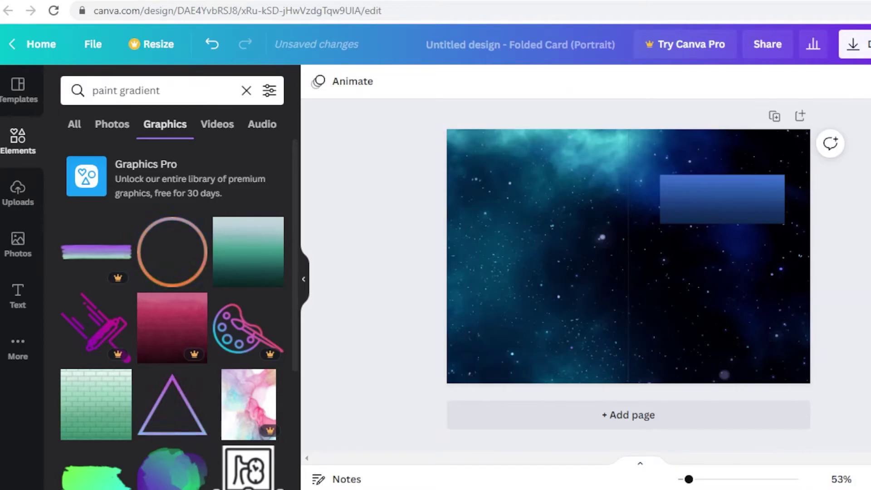
Extend the blue gradient into a nearly square block and center it vertically against the card's right margin.
{"action": "left_click_drag", "start_coordinate": [701, 207], "coordinate": [723, 184]}
{"action": "left_click_drag", "start_coordinate": [716, 274], "coordinate": [718, 307]}
{"action": "mouse_move", "coordinate": [728, 241]}
{"action": "left_mouse_down"}
{"action": "mouse_move", "coordinate": [724, 251]}
{"action": "mouse_move", "coordinate": [733, 254]}
{"action": "mouse_move", "coordinate": [725, 251]}
{"action": "left_mouse_up"}
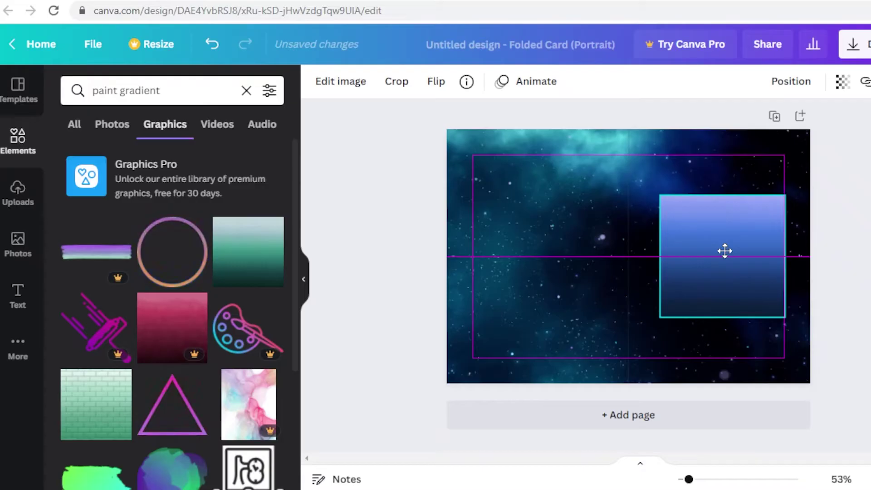
{"action": "left_click_drag", "start_coordinate": [725, 251], "coordinate": [727, 253]}
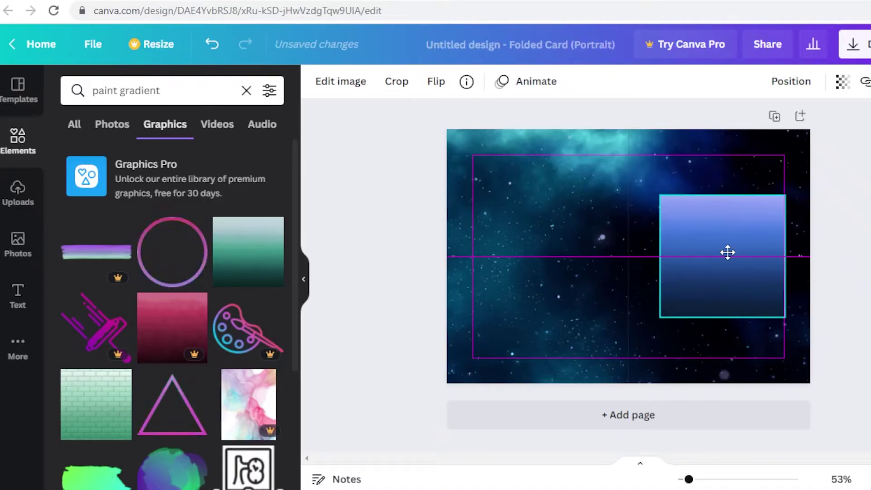
{"action": "left_click_drag", "start_coordinate": [727, 253], "coordinate": [728, 252]}
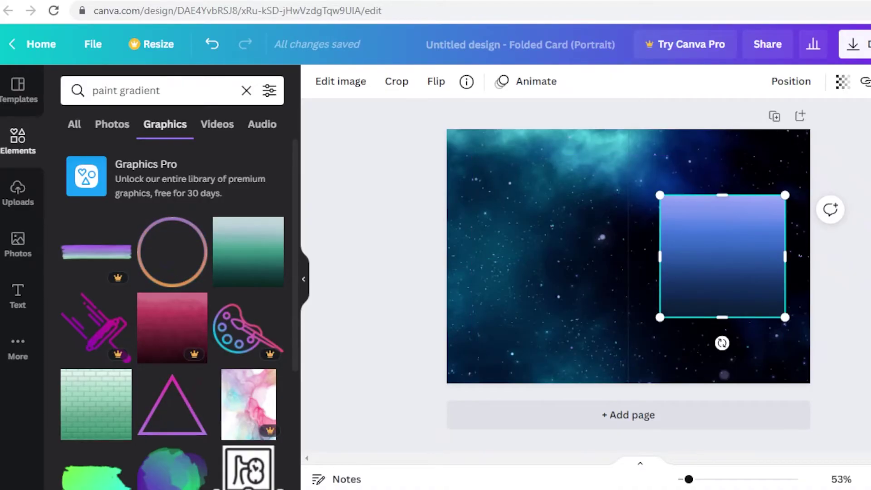
{"action": "key", "text": "Escape"}
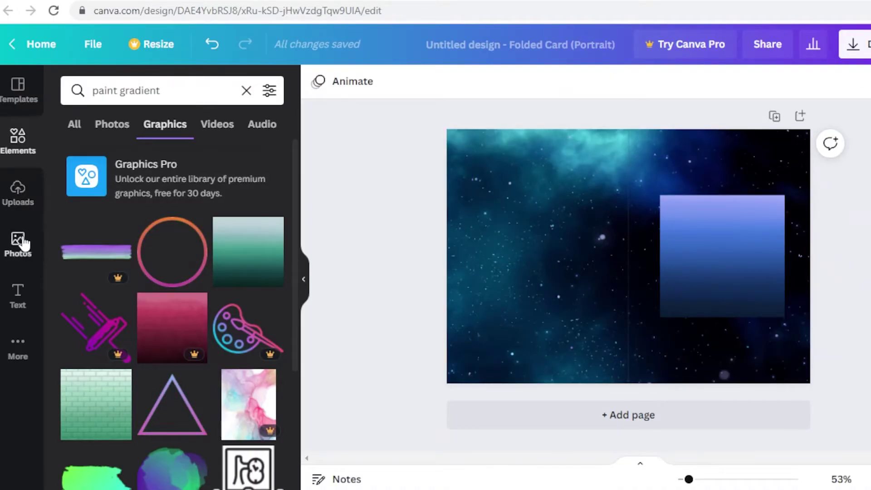
Add the "DAZZLE eau de parfum" font combination to the card and delete its "eau de parfum" line.
{"action": "left_click", "coordinate": [18, 294]}
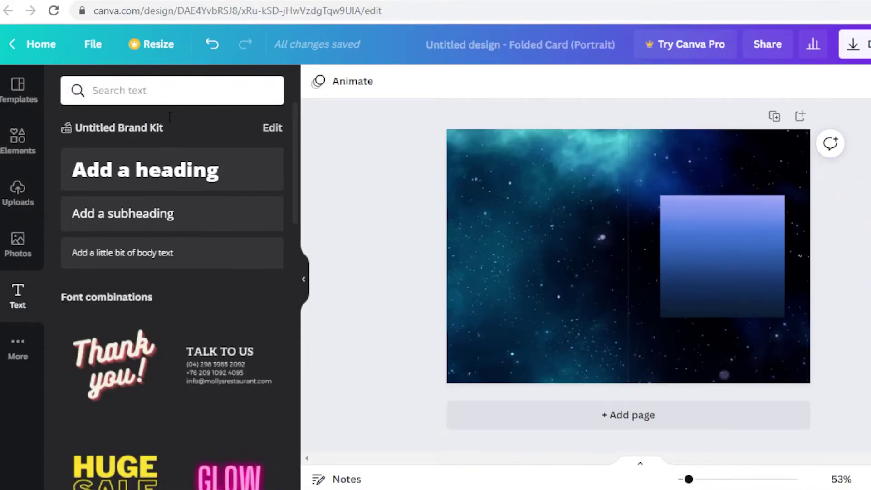
{"action": "scroll", "coordinate": [140, 247], "scroll_direction": "down", "scroll_amount": 10}
{"action": "scroll", "coordinate": [118, 272], "scroll_direction": "down", "scroll_amount": 4}
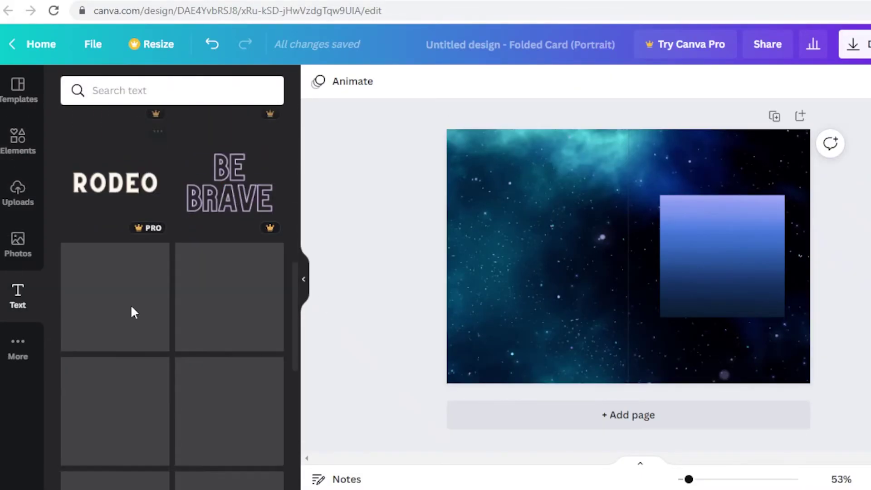
{"action": "scroll", "coordinate": [136, 309], "scroll_direction": "up", "scroll_amount": 15}
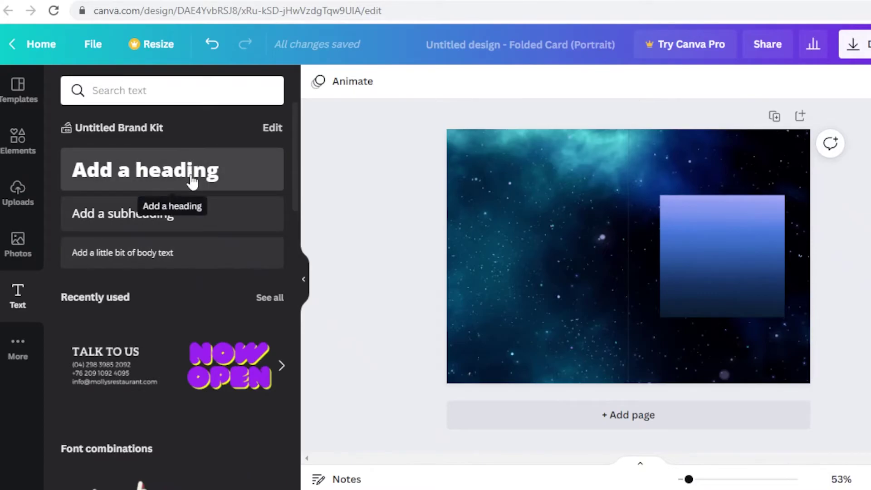
{"action": "scroll", "coordinate": [119, 297], "scroll_direction": "down", "scroll_amount": 10}
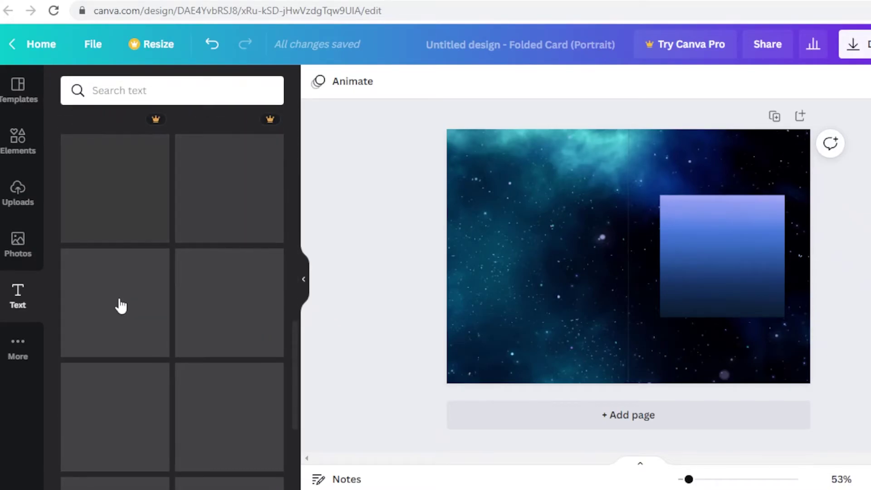
{"action": "scroll", "coordinate": [119, 306], "scroll_direction": "down", "scroll_amount": 5}
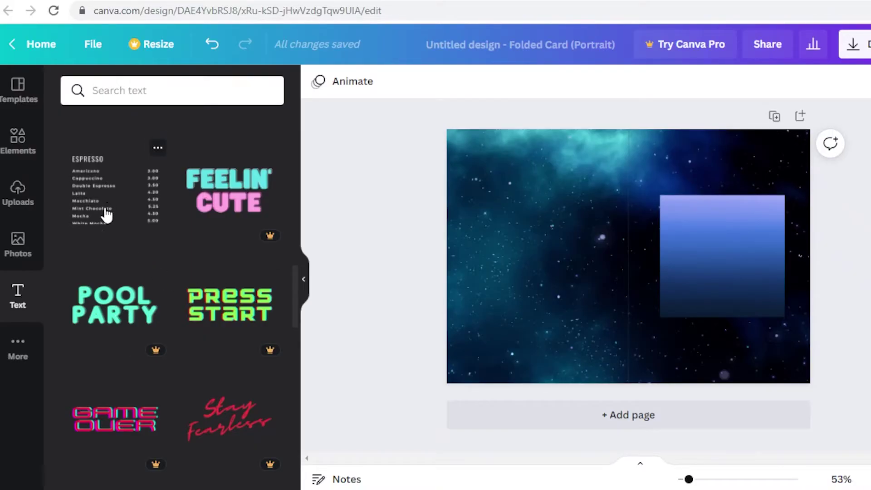
{"action": "scroll", "coordinate": [120, 300], "scroll_direction": "down", "scroll_amount": 10}
{"action": "scroll", "coordinate": [117, 340], "scroll_direction": "up", "scroll_amount": 4}
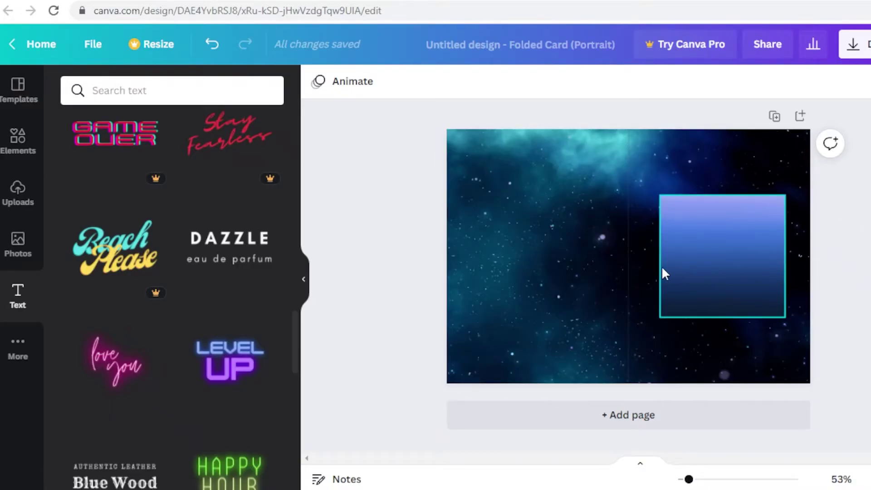
{"action": "left_click", "coordinate": [172, 243]}
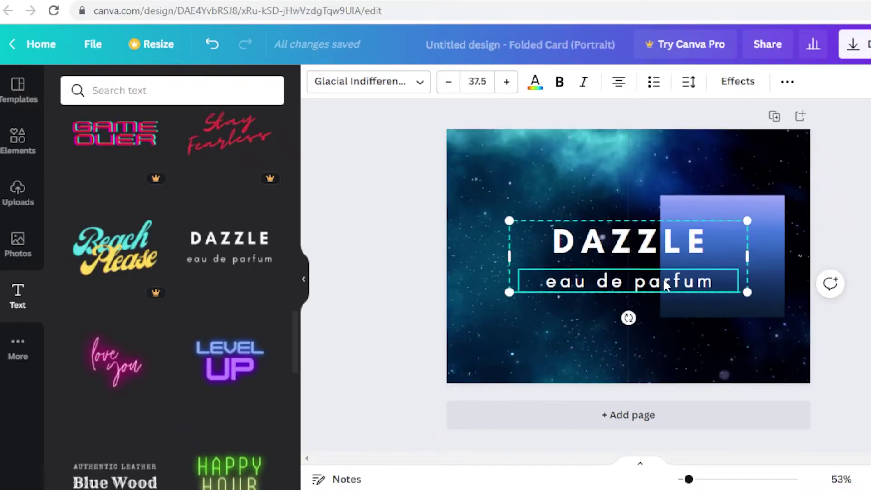
{"action": "key", "text": "Delete"}
Replace the "DAZZLE" heading with "GREETINGS FOR THE NEW YEAR".
{"action": "double_click", "coordinate": [649, 249]}
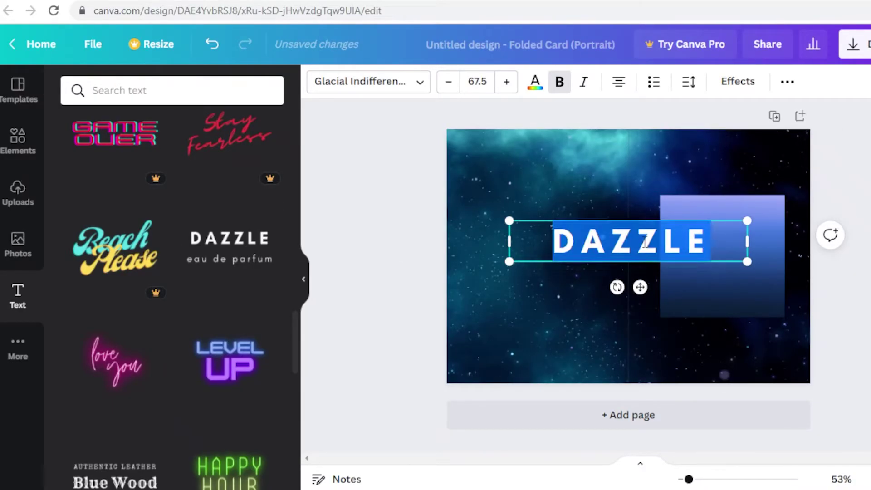
{"action": "key", "text": "BackSpace"}
{"action": "type", "text": "GREETIM"}
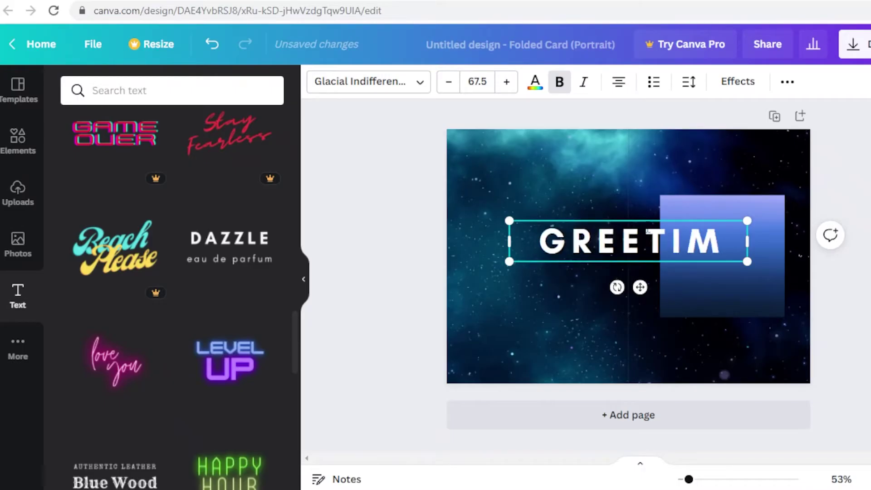
{"action": "key", "text": "BackSpace"}
{"action": "type", "text": "NGS"}
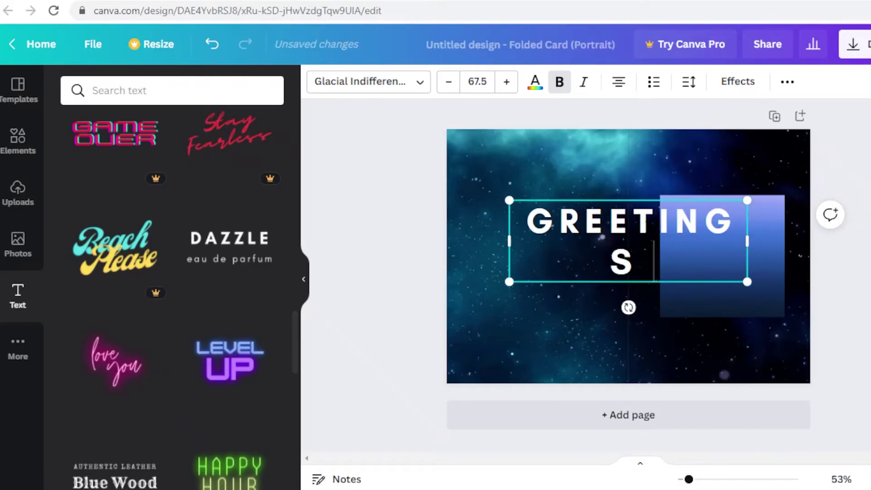
{"action": "type", "text": " FOR THE NEW YEAR"}
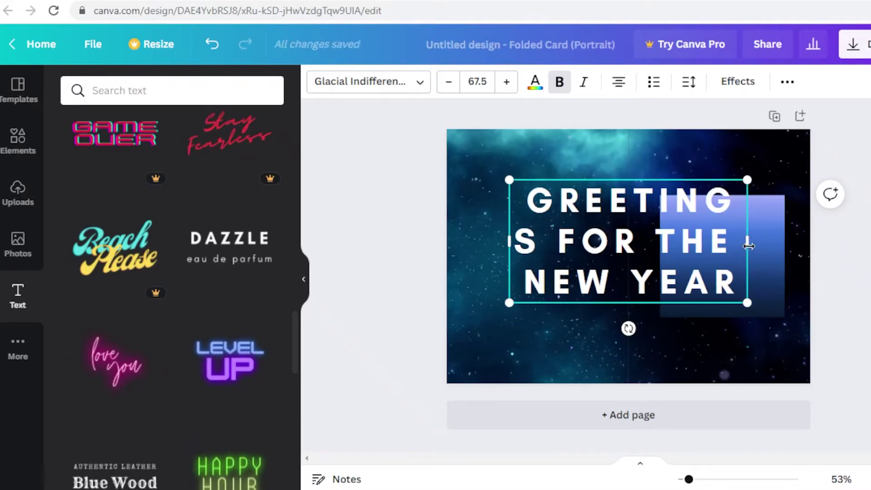
Shrink the "GREETINGS FOR THE NEW YEAR" heading to size 24.5 on three lines and move it onto the blue gradient block.
{"action": "left_click_drag", "start_coordinate": [748, 245], "coordinate": [772, 243]}
{"action": "left_click", "coordinate": [731, 228]}
{"action": "left_click_drag", "start_coordinate": [751, 301], "coordinate": [606, 225]}
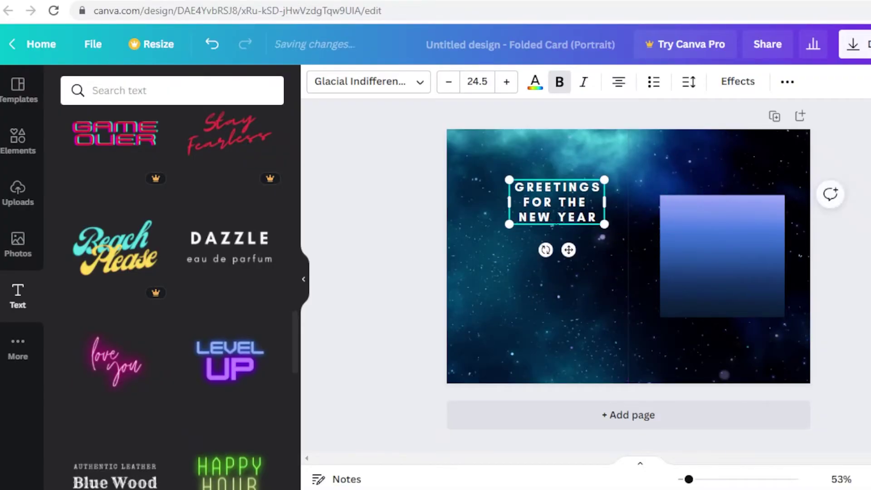
{"action": "left_click_drag", "start_coordinate": [569, 250], "coordinate": [735, 282]}
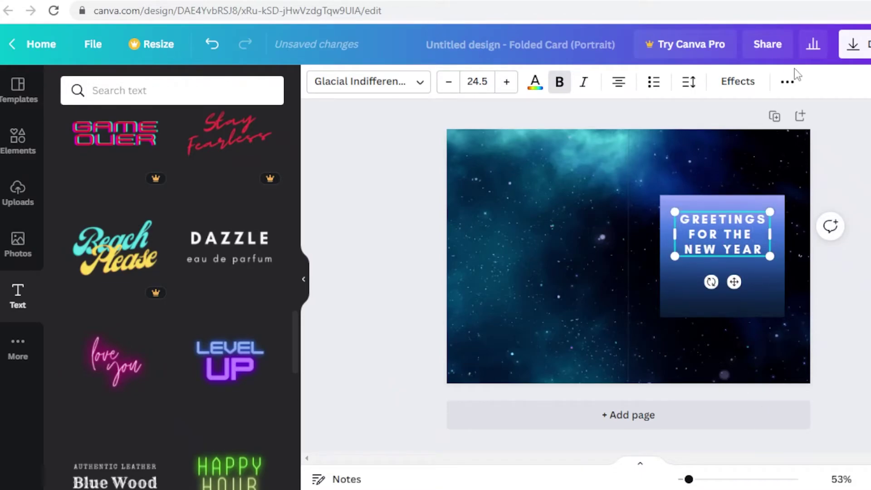
{"action": "left_click", "coordinate": [790, 82]}
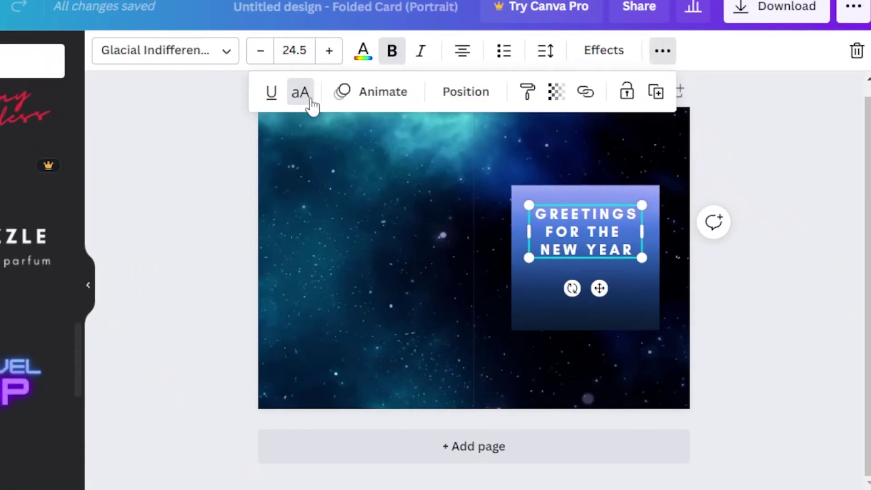
{"action": "left_click", "coordinate": [300, 93]}
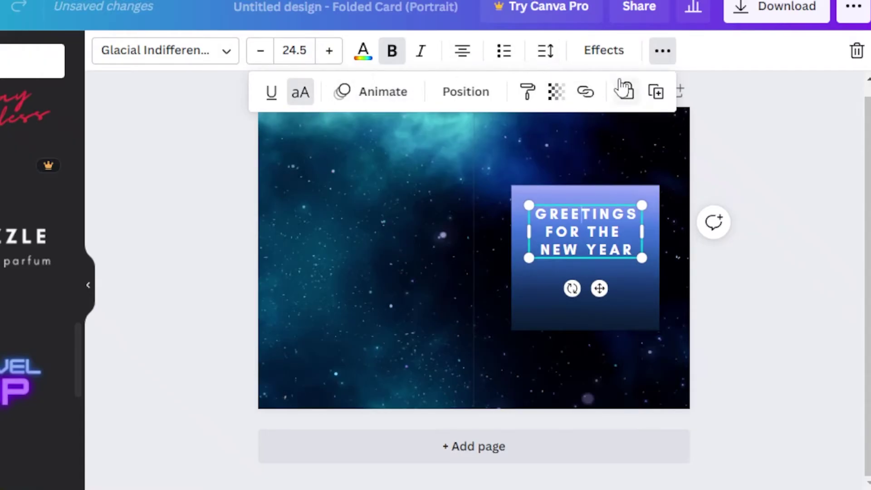
{"action": "left_click", "coordinate": [360, 101]}
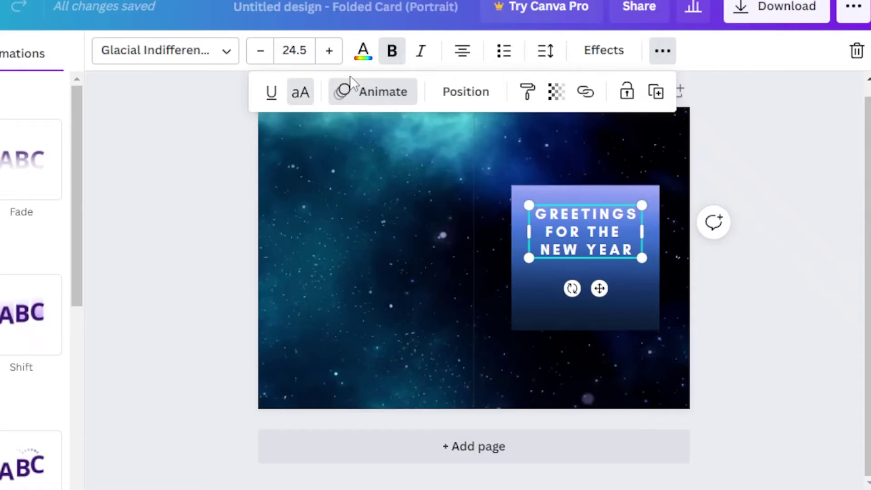
{"action": "left_click", "coordinate": [358, 92]}
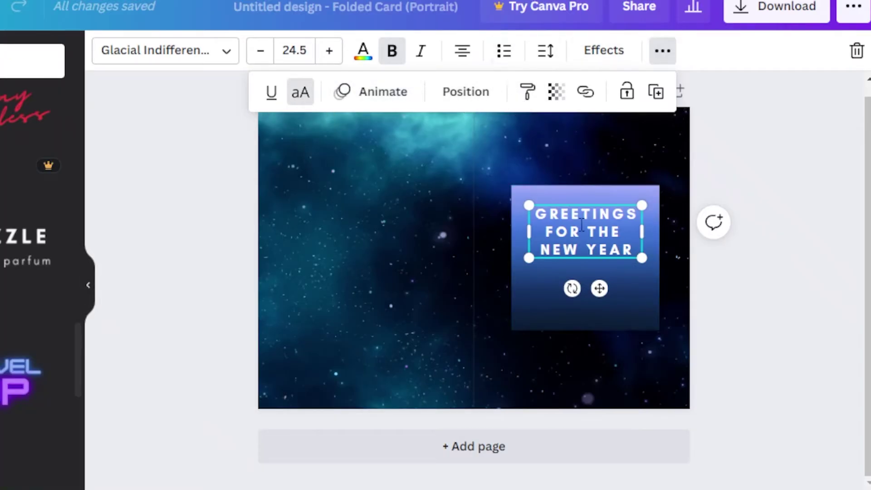
{"action": "left_click", "coordinate": [582, 225]}
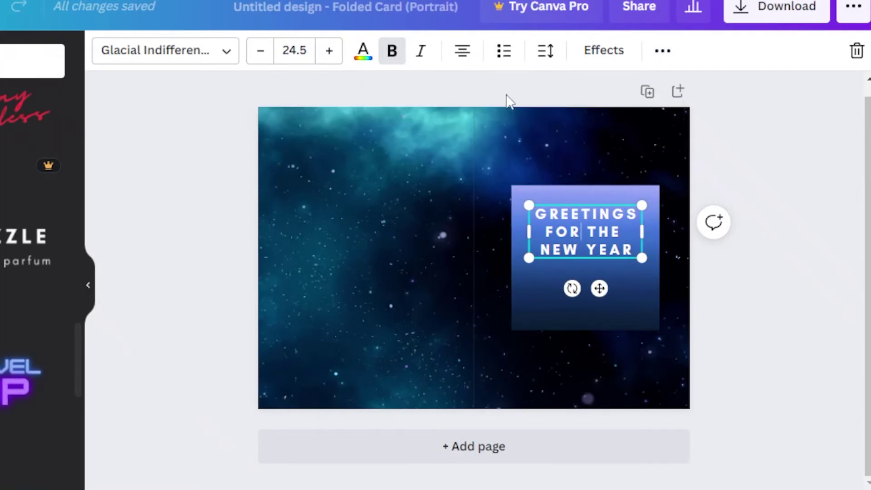
Try right alignment on the greeting text and return all of its lines to centered.
{"action": "left_click", "coordinate": [464, 52]}
{"action": "left_click", "coordinate": [469, 51]}
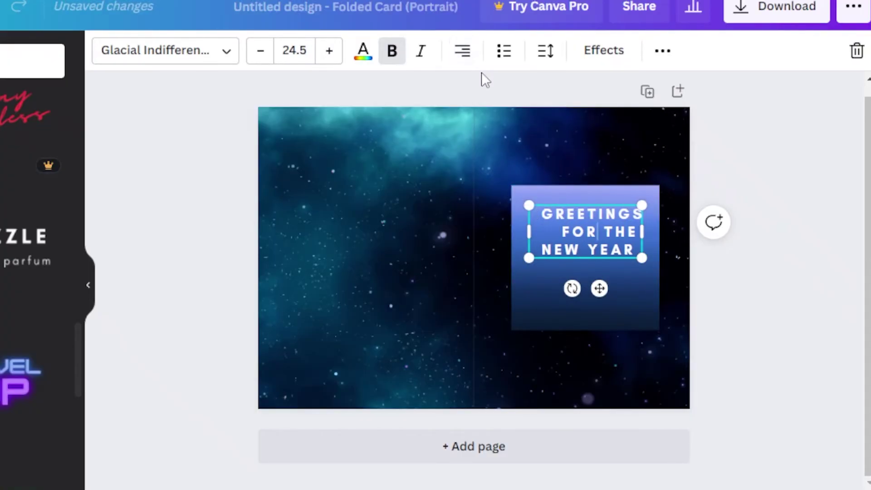
{"action": "double_click", "coordinate": [577, 215]}
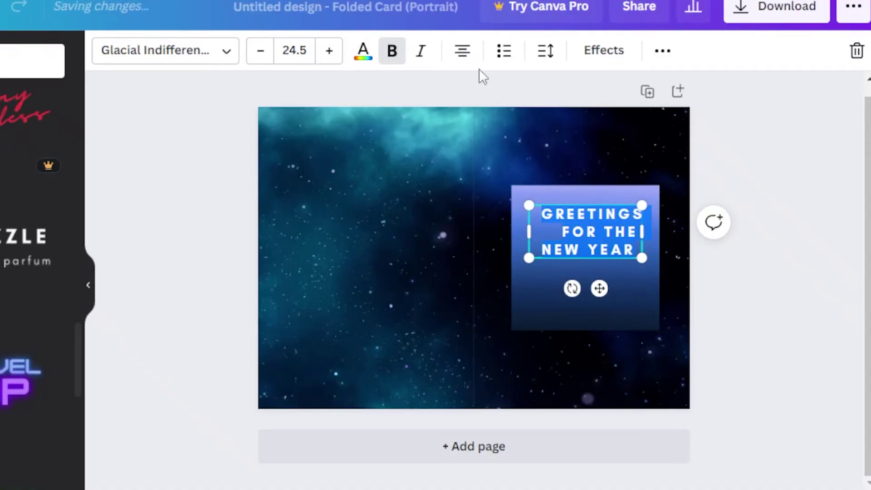
{"action": "left_click", "coordinate": [460, 58]}
{"action": "left_click", "coordinate": [460, 59]}
{"action": "left_click", "coordinate": [459, 59]}
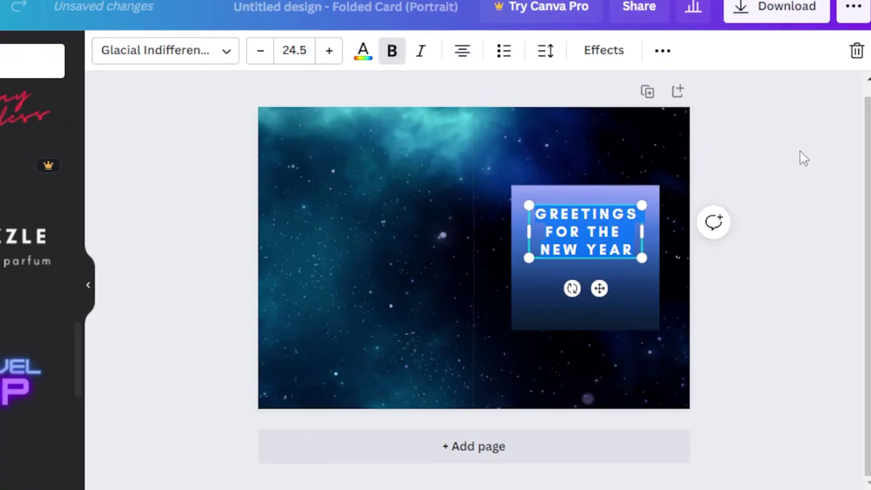
Apply the Curve shape effect to the greeting text and reduce its curvature to form a wider arch.
{"action": "left_click", "coordinate": [601, 49]}
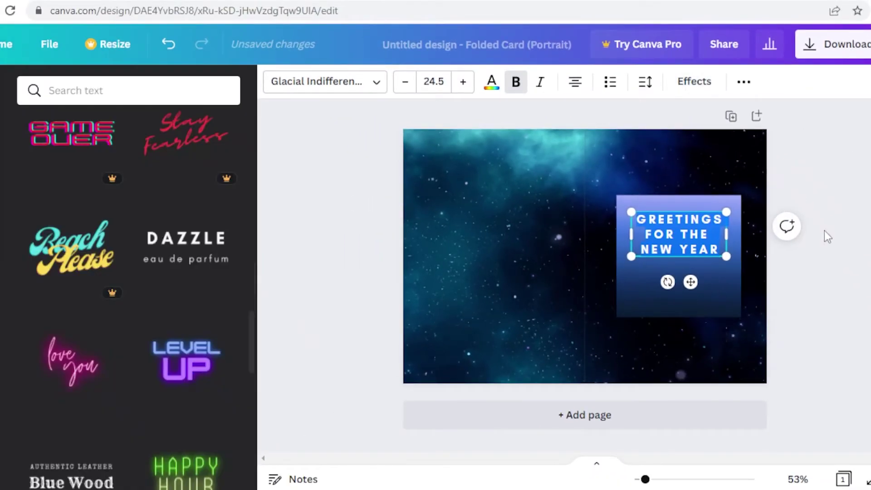
{"action": "left_click", "coordinate": [676, 243]}
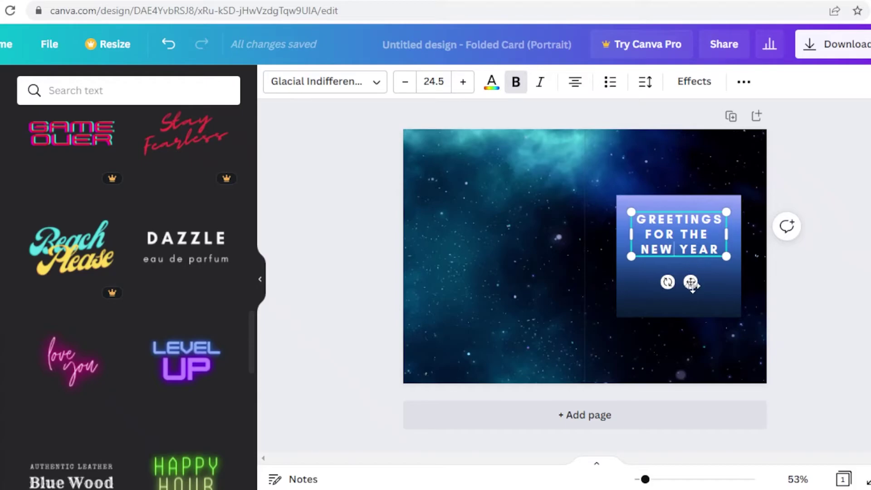
{"action": "left_click", "coordinate": [694, 83]}
{"action": "scroll", "coordinate": [141, 304], "scroll_direction": "down", "scroll_amount": 1}
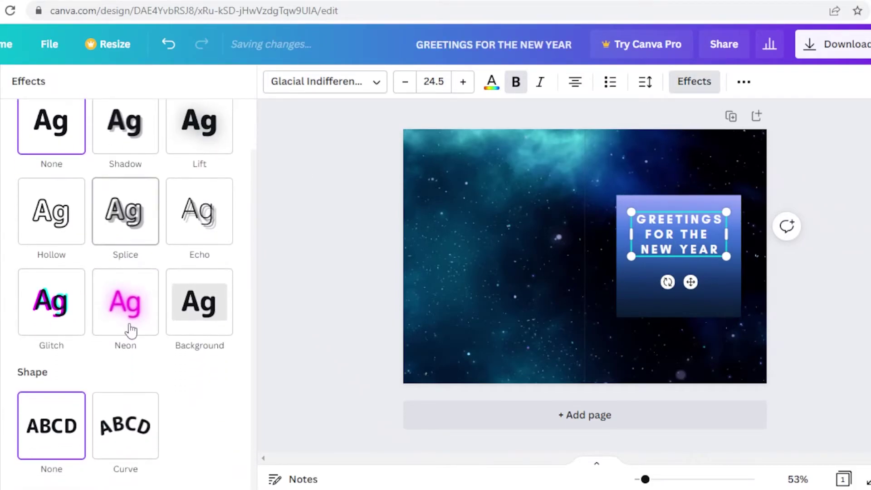
{"action": "left_click", "coordinate": [140, 410]}
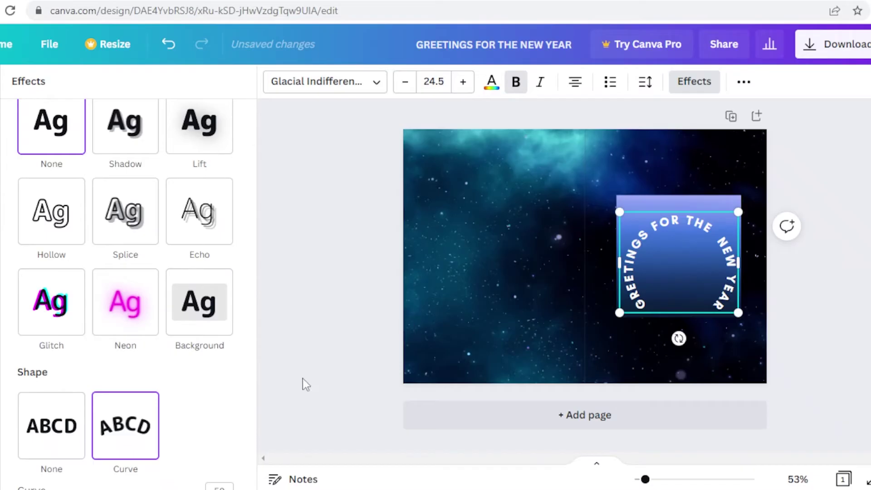
{"action": "scroll", "coordinate": [77, 386], "scroll_direction": "down", "scroll_amount": 1}
{"action": "left_click_drag", "start_coordinate": [196, 470], "coordinate": [171, 442]}
Delete the blue gradient block and move the arched greeting up into the upper part of the card's right half.
{"action": "left_click", "coordinate": [673, 204]}
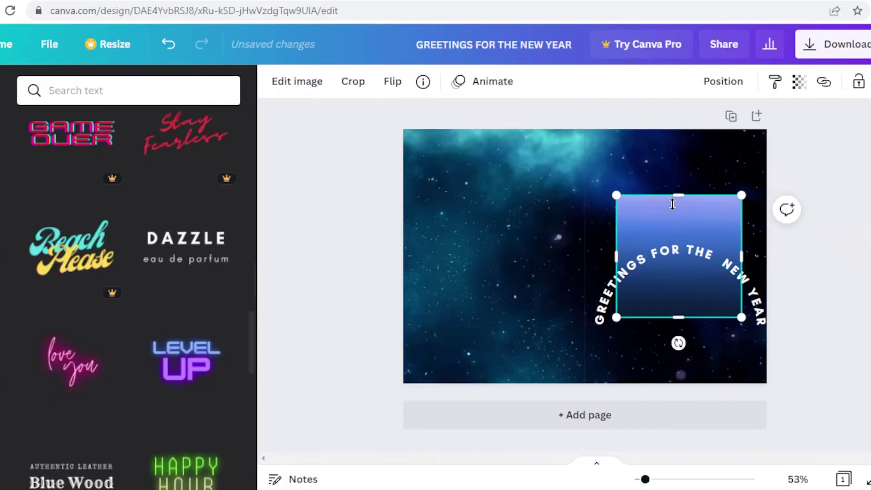
{"action": "key", "text": "Delete"}
{"action": "left_click_drag", "start_coordinate": [670, 247], "coordinate": [665, 178]}
{"action": "left_click", "coordinate": [838, 195]}
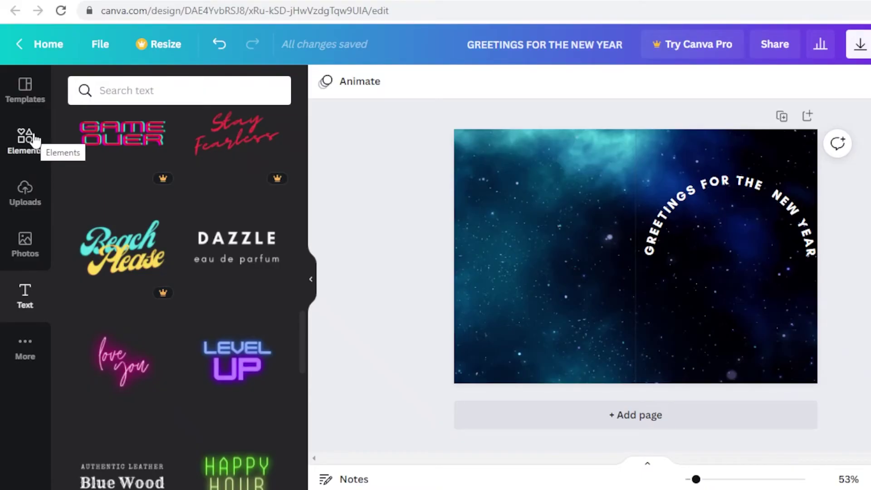
Search the graphics for "pattern" and add the horizontal row of blue, grey and teal circles to the card.
{"action": "left_click", "coordinate": [31, 138]}
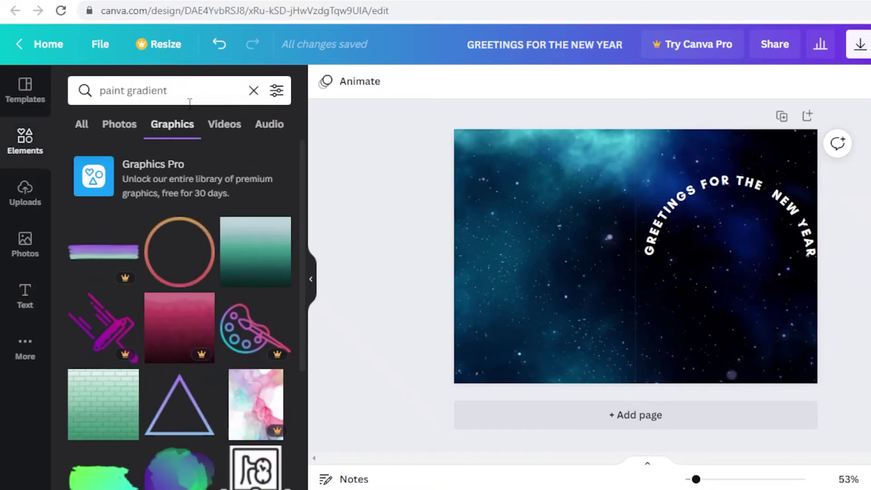
{"action": "left_click", "coordinate": [191, 90]}
{"action": "triple_click", "coordinate": [191, 90]}
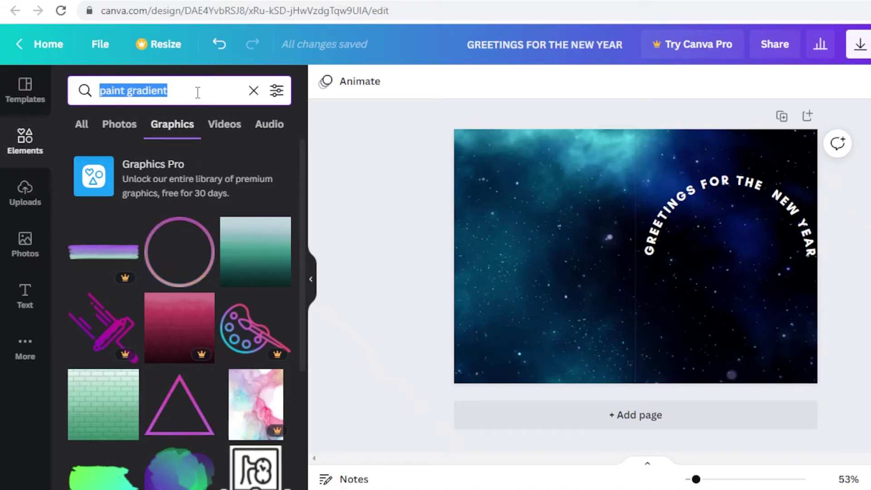
{"action": "type", "text": "PATTEREN"}
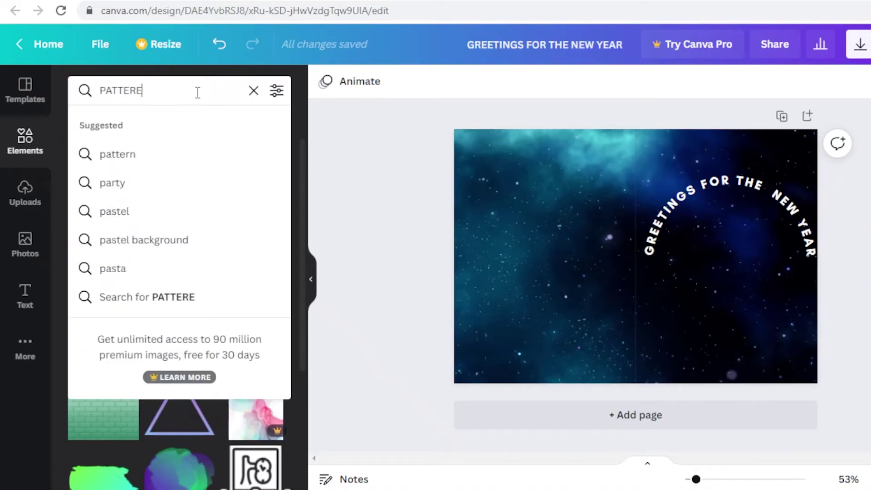
{"action": "left_click", "coordinate": [137, 154]}
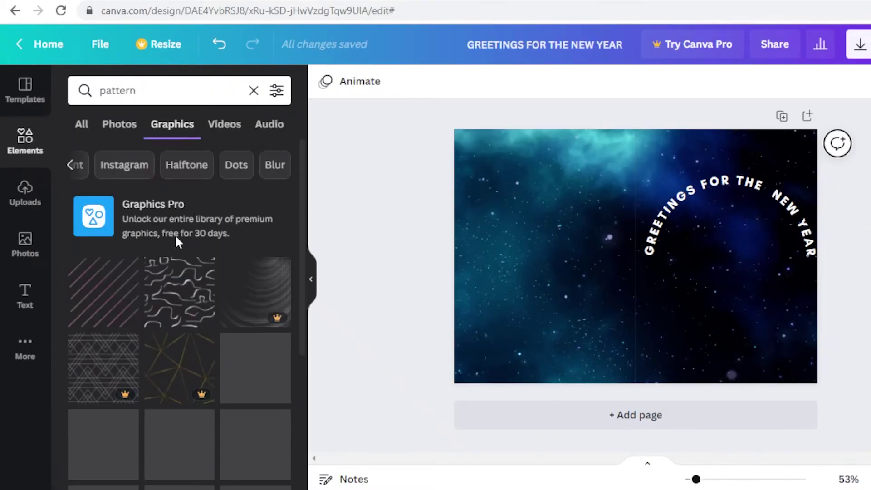
{"action": "scroll", "coordinate": [109, 312], "scroll_direction": "down", "scroll_amount": 3}
{"action": "scroll", "coordinate": [97, 247], "scroll_direction": "down", "scroll_amount": 2}
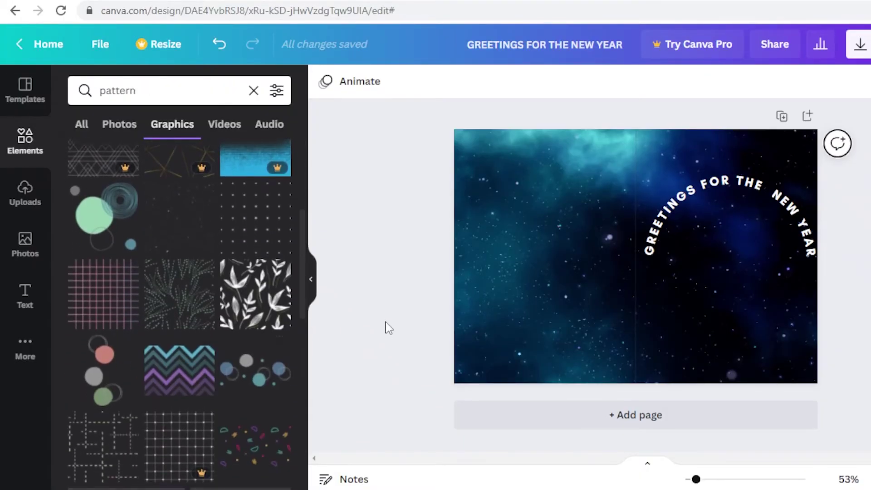
{"action": "scroll", "coordinate": [184, 372], "scroll_direction": "down", "scroll_amount": 2}
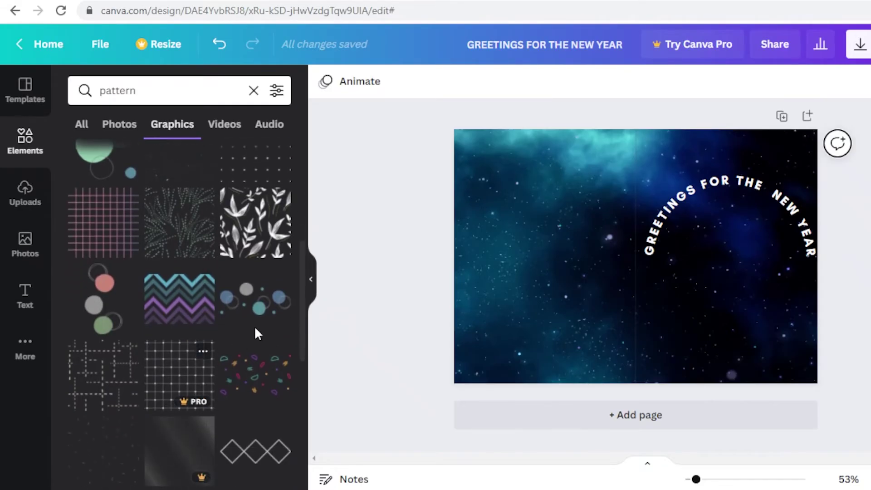
{"action": "scroll", "coordinate": [270, 304], "scroll_direction": "down", "scroll_amount": 2}
{"action": "left_click", "coordinate": [262, 247]}
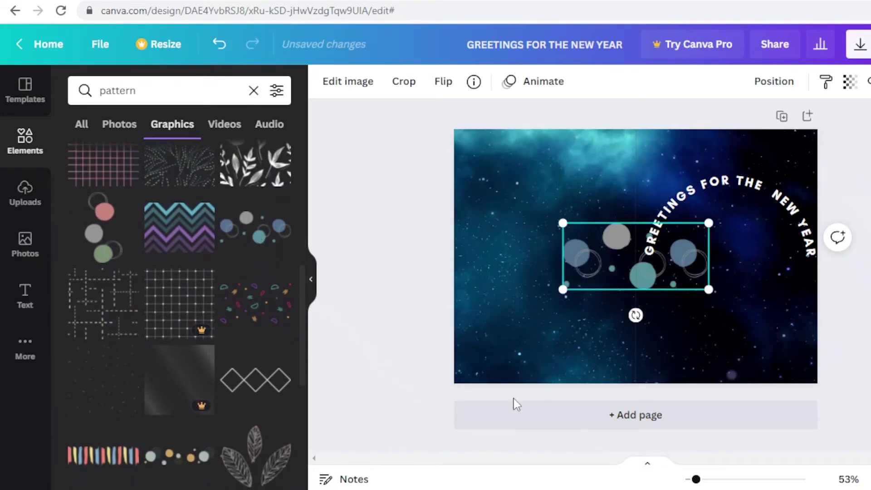
Rotate the circle graphic diagonally and place it over the card's upper-left corner so it partly overhangs the edge.
{"action": "left_click_drag", "start_coordinate": [620, 263], "coordinate": [517, 274]}
{"action": "left_click_drag", "start_coordinate": [607, 296], "coordinate": [578, 354]}
{"action": "left_click_drag", "start_coordinate": [534, 323], "coordinate": [558, 308]}
{"action": "left_click_drag", "start_coordinate": [525, 265], "coordinate": [471, 169]}
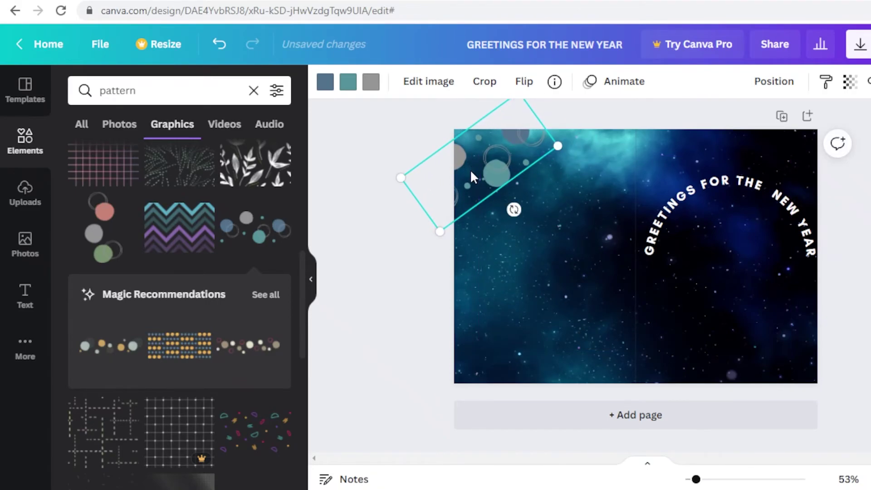
Duplicate the rotated circle graphic and place the copy over the card's lower-right corner.
{"action": "key", "text": "shift+Right"}
{"action": "key", "text": "shift+Down"}
{"action": "key", "text": "shift+Right"}
{"action": "key", "text": "shift+Down"}
{"action": "key", "text": "shift+Right"}
{"action": "key", "text": "shift+Down"}
{"action": "left_click_drag", "start_coordinate": [488, 192], "coordinate": [773, 377]}
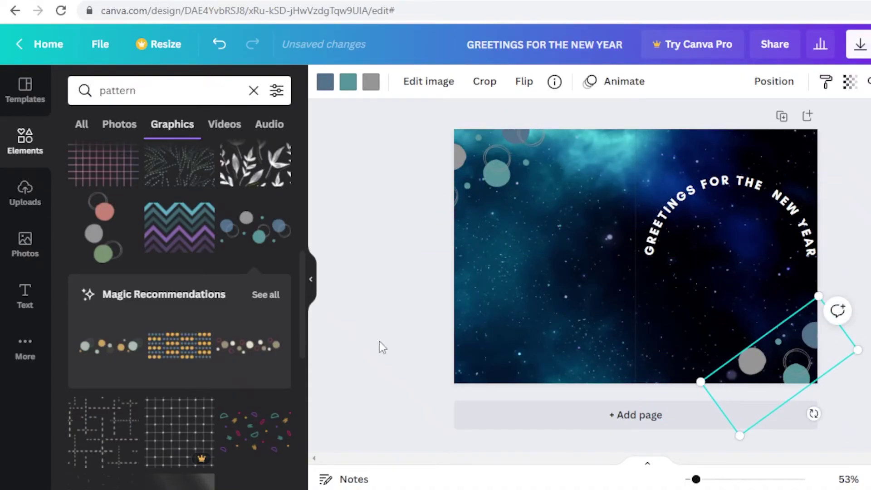
{"action": "key", "text": "Escape"}
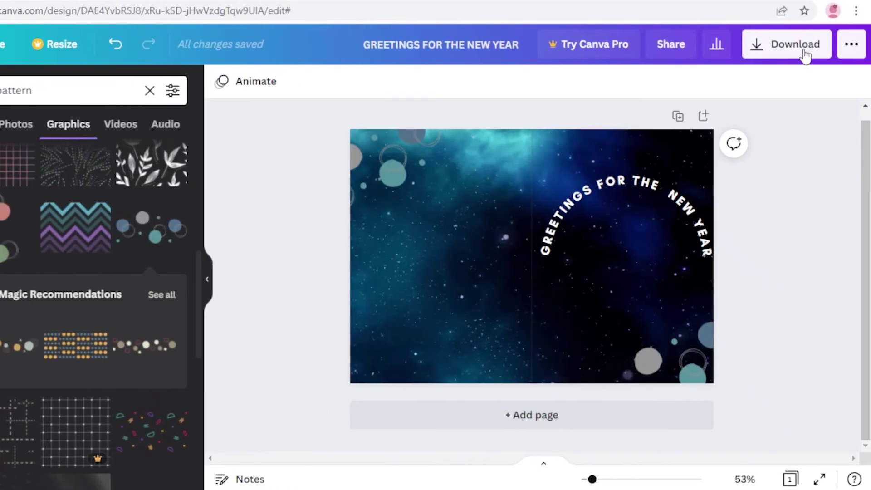
Open the download settings for the card and choose PDF Print as the file type.
{"action": "left_click", "coordinate": [803, 48]}
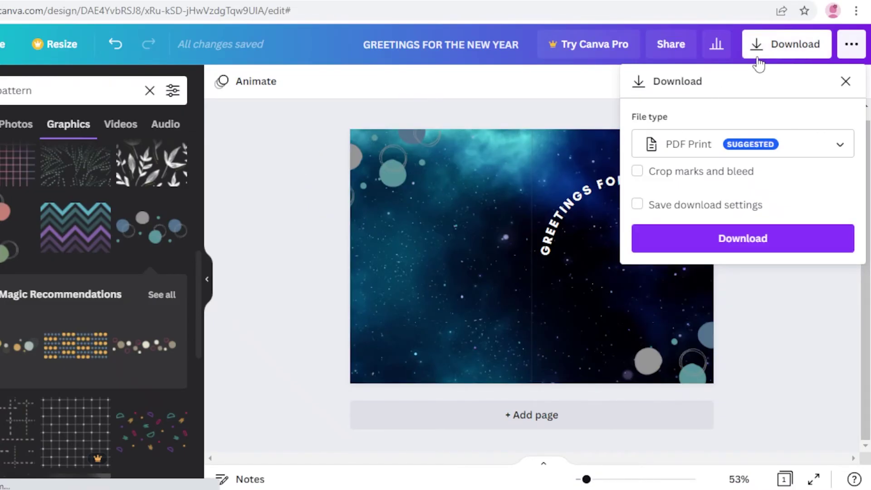
{"action": "left_click", "coordinate": [823, 397]}
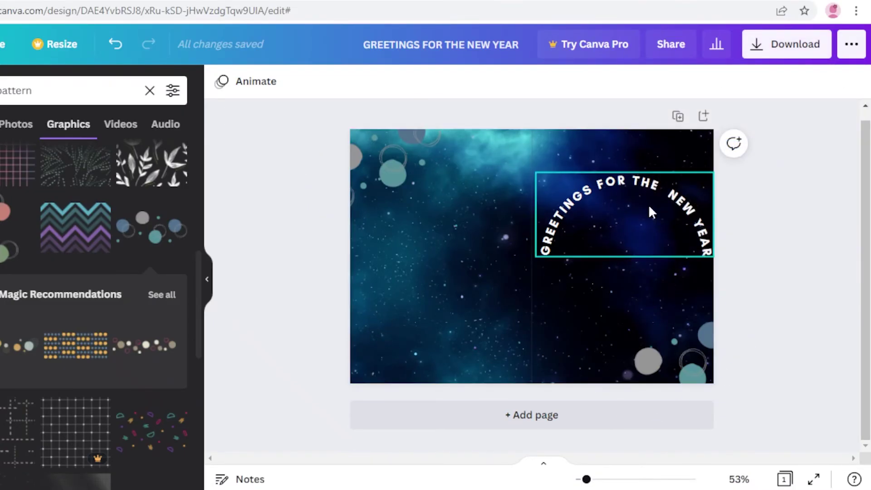
{"action": "left_click", "coordinate": [851, 45]}
{"action": "left_click", "coordinate": [774, 45]}
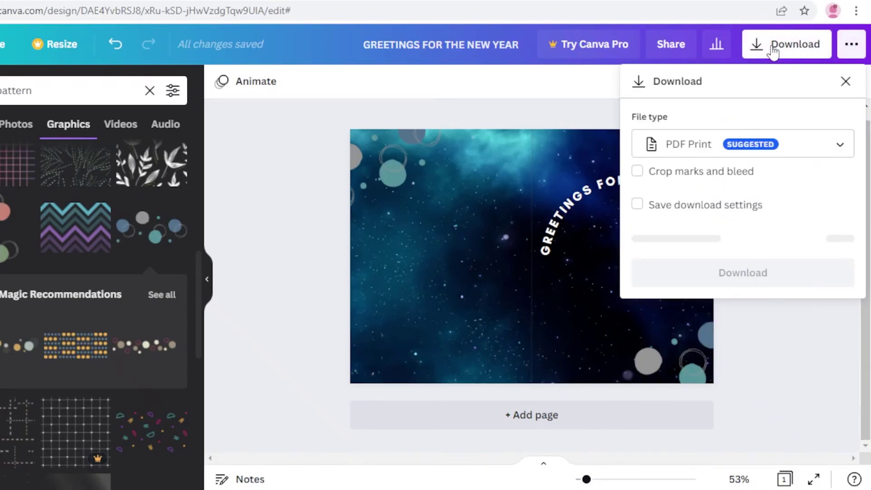
{"action": "left_click", "coordinate": [660, 146]}
{"action": "left_click", "coordinate": [667, 125]}
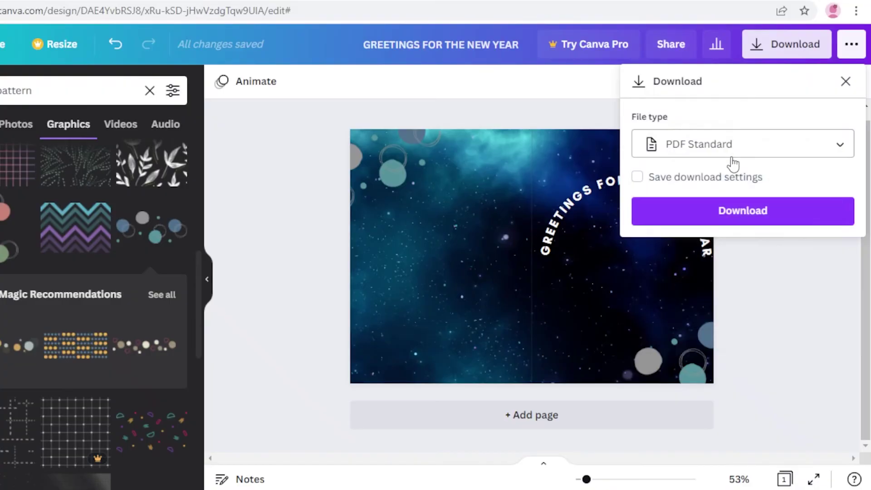
{"action": "left_click", "coordinate": [734, 162]}
{"action": "left_click", "coordinate": [707, 199]}
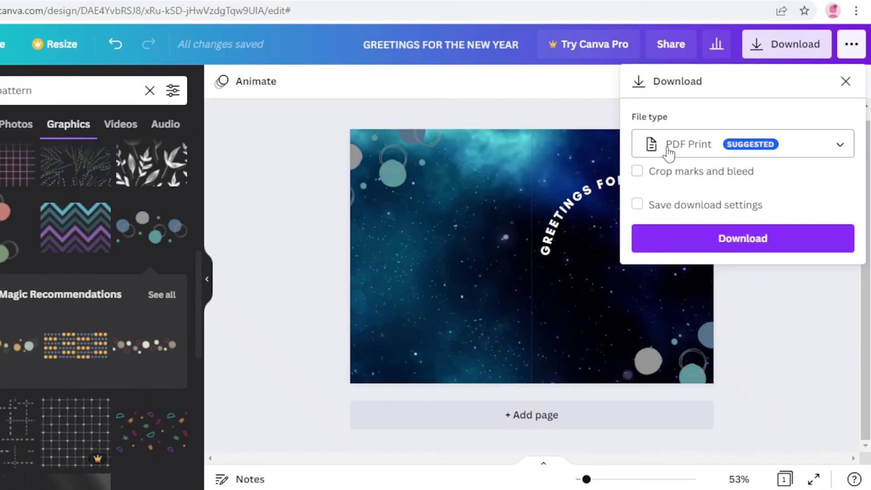
Download the card with crop marks and bleed included and open the downloaded PDF.
{"action": "left_click", "coordinate": [638, 172]}
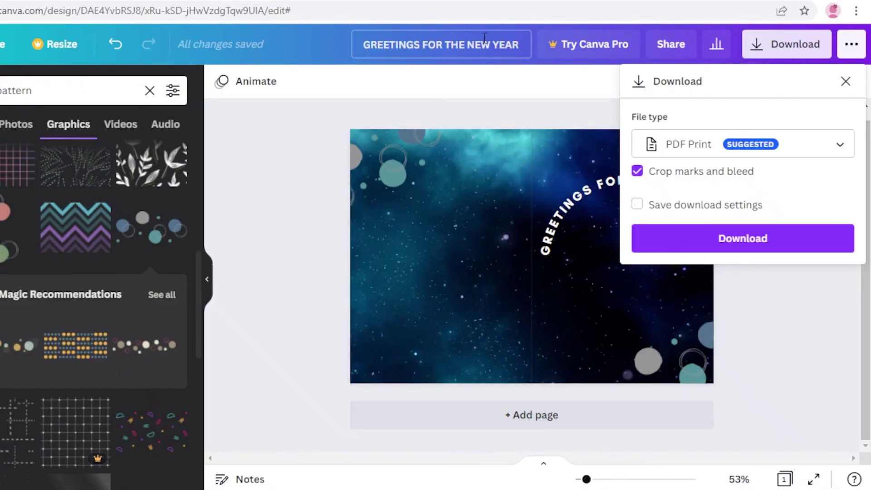
{"action": "key", "text": "shift+Tab"}
{"action": "key", "text": "shift+Tab"}
{"action": "key", "text": "shift+Tab"}
{"action": "left_click", "coordinate": [732, 237]}
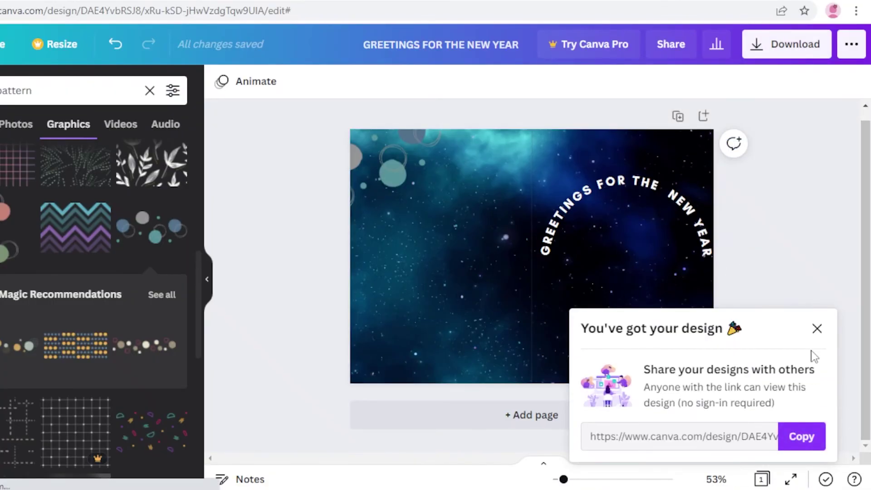
{"action": "left_click", "coordinate": [817, 329]}
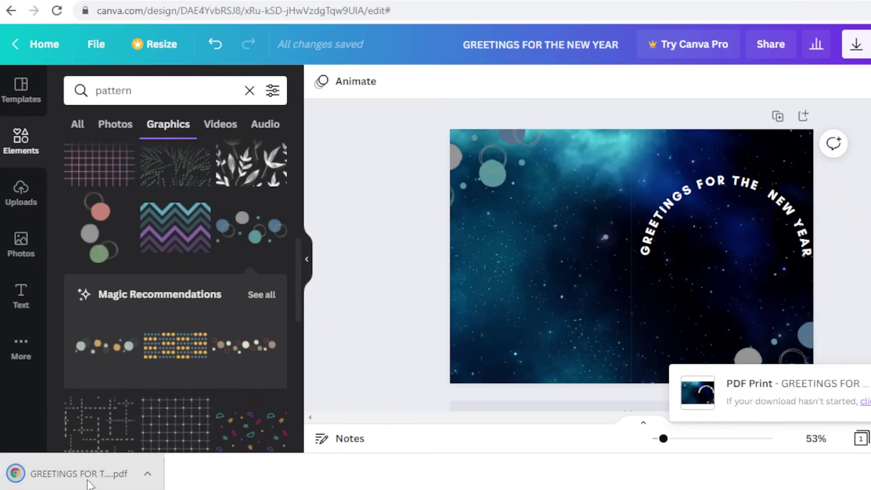
{"action": "left_click", "coordinate": [63, 480]}
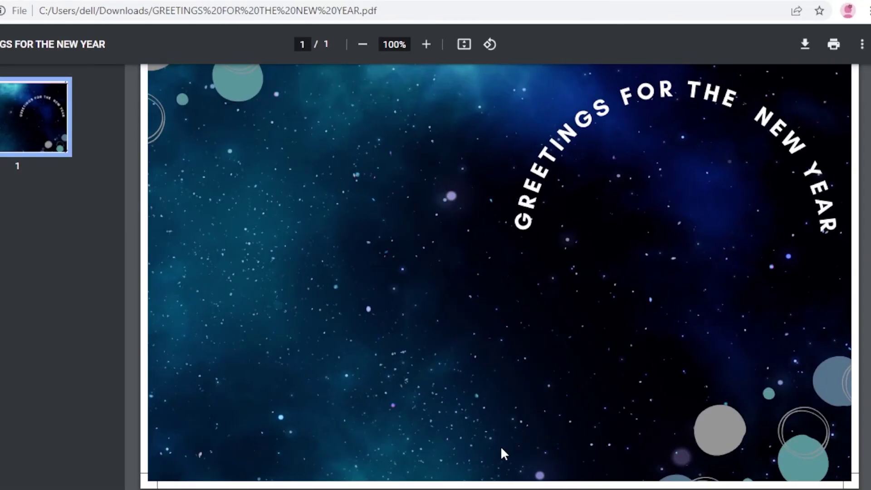
Examine the whole page of the downloaded PDF, checking the crop marks, the bleed edges and the circle graphics at the corners.
{"action": "scroll", "coordinate": [501, 449], "scroll_direction": "up", "scroll_amount": 2}
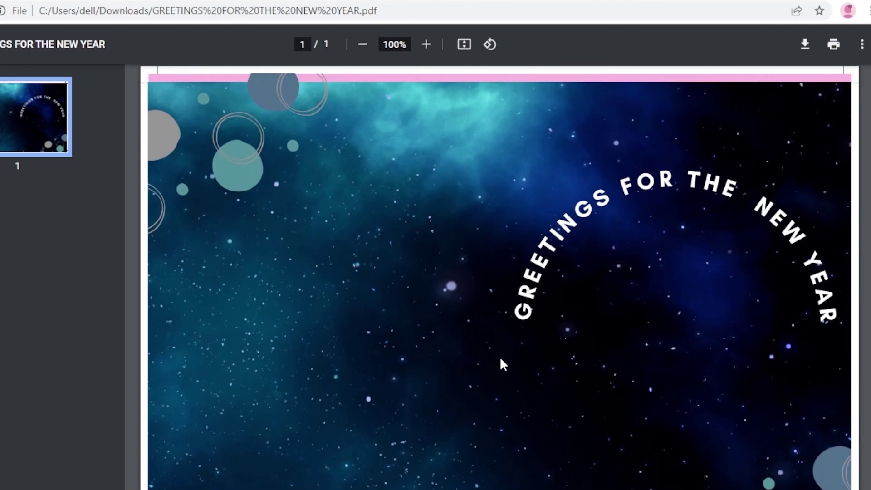
{"action": "scroll", "coordinate": [500, 355], "scroll_direction": "down", "scroll_amount": 2}
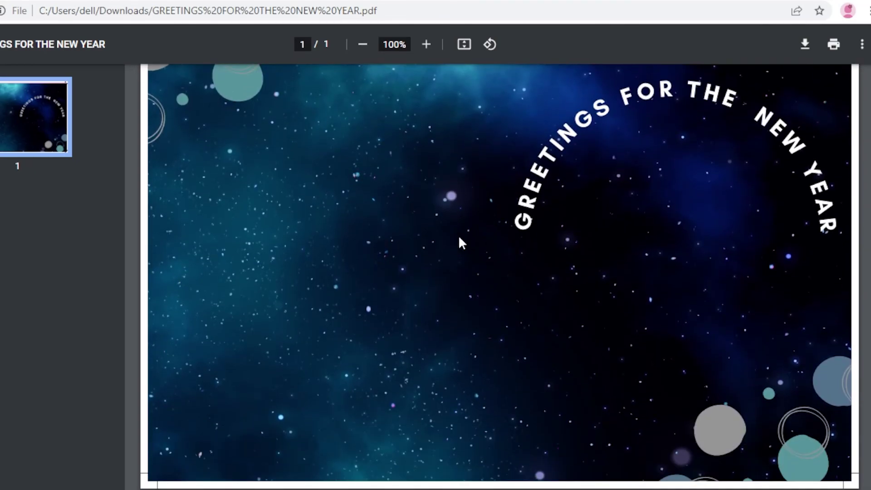
{"action": "scroll", "coordinate": [460, 238], "scroll_direction": "up", "scroll_amount": 2}
{"action": "scroll", "coordinate": [694, 295], "scroll_direction": "down", "scroll_amount": 2}
{"action": "scroll", "coordinate": [830, 245], "scroll_direction": "up", "scroll_amount": 2}
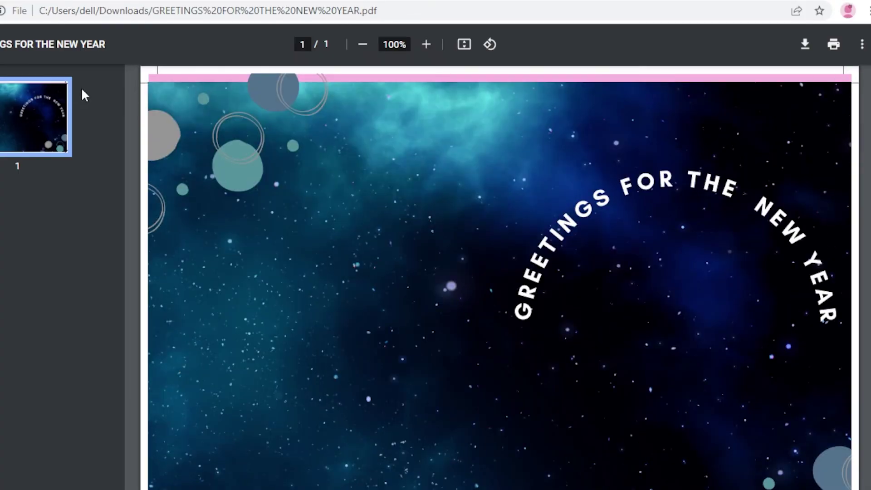
{"action": "scroll", "coordinate": [154, 100], "scroll_direction": "down", "scroll_amount": 2}
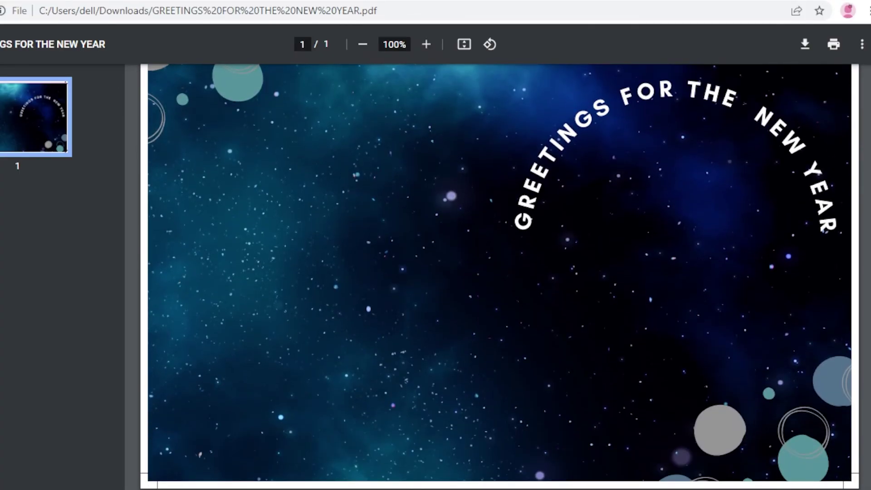
{"action": "scroll", "coordinate": [500, 272], "scroll_direction": "up", "scroll_amount": 2}
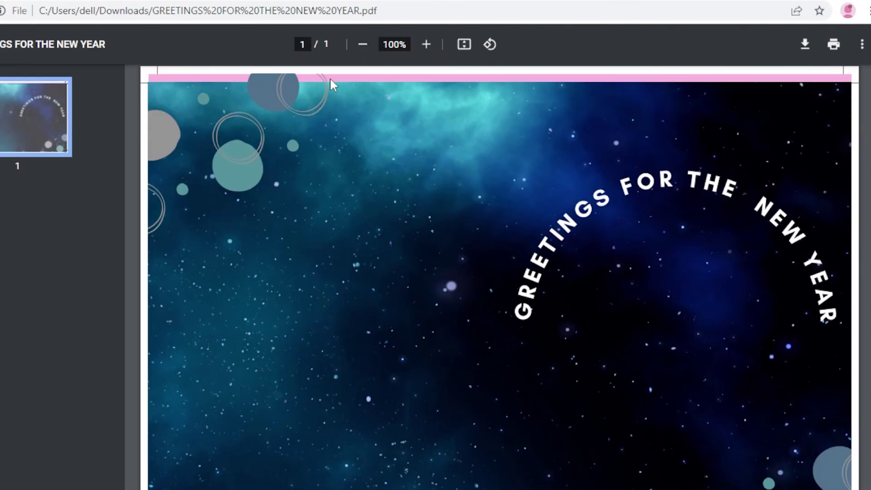
{"action": "scroll", "coordinate": [635, 128], "scroll_direction": "up", "scroll_amount": 1}
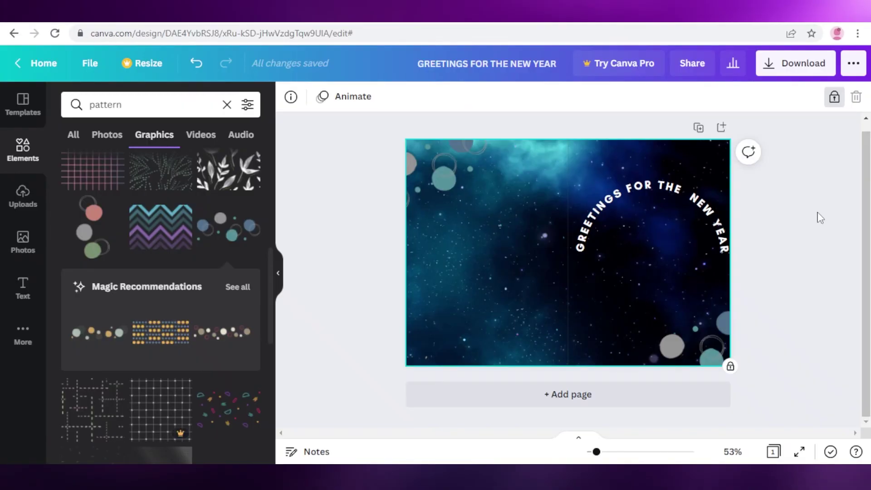
Switch back to the card design in Canva, deselect the background and return from the pattern results to the main Elements library.
{"action": "left_click", "coordinate": [821, 217]}
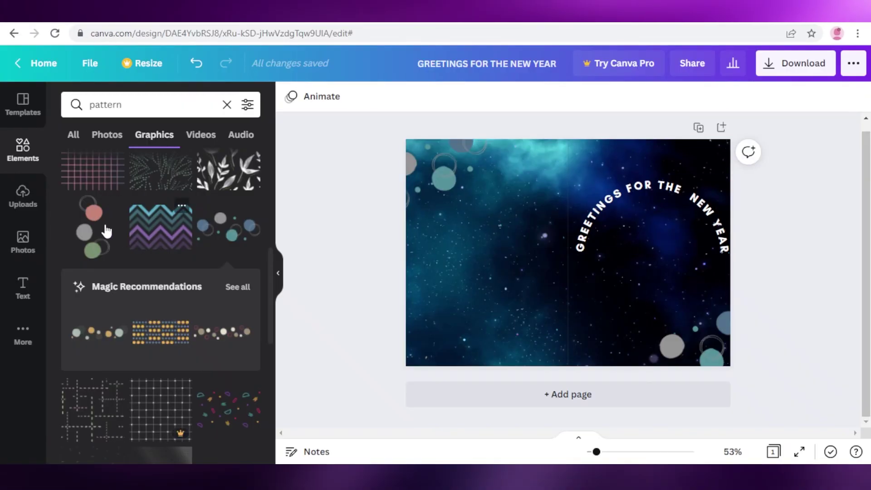
{"action": "scroll", "coordinate": [125, 234], "scroll_direction": "down", "scroll_amount": 2}
{"action": "left_click", "coordinate": [17, 152]}
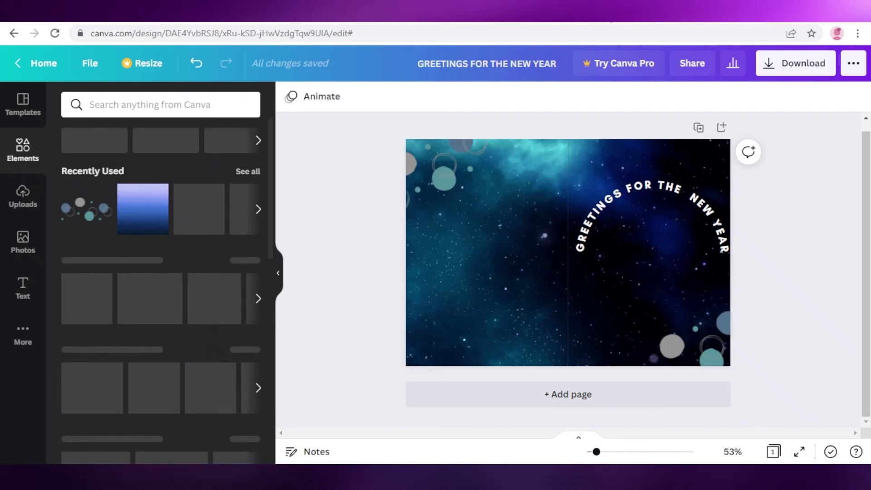